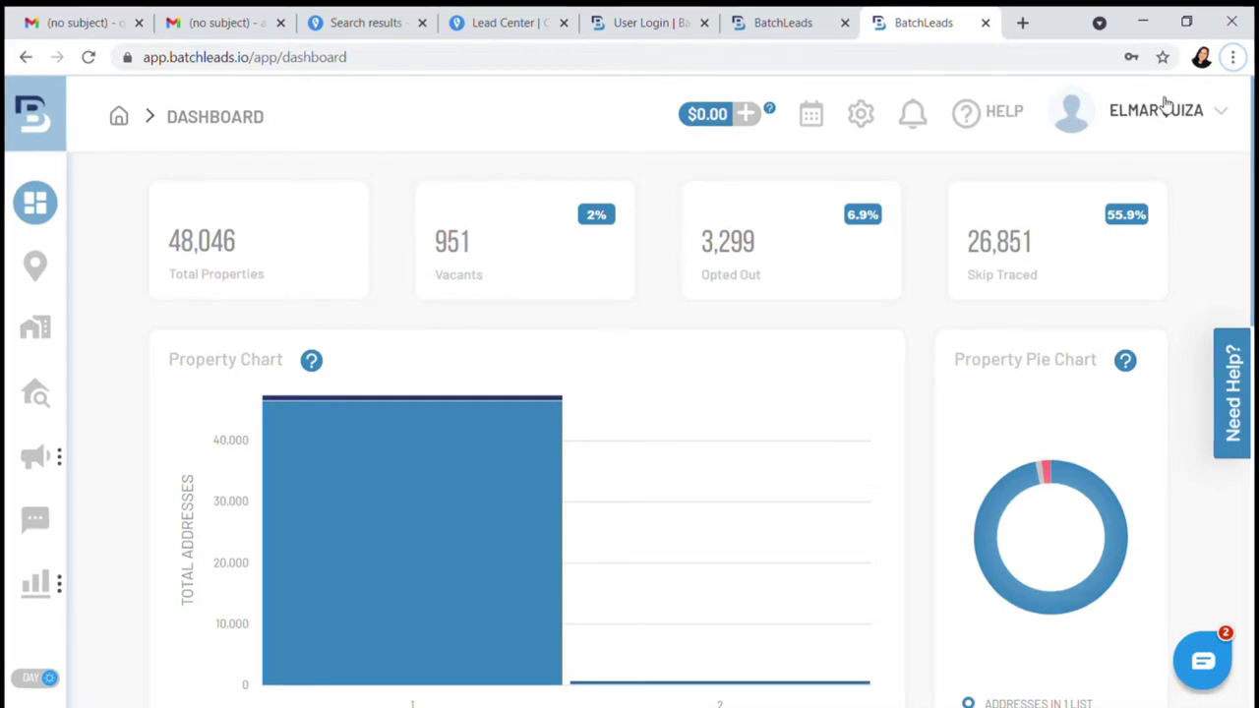
Step: Open the account's profile settings and go to the Markets page
left_click(1161, 106)
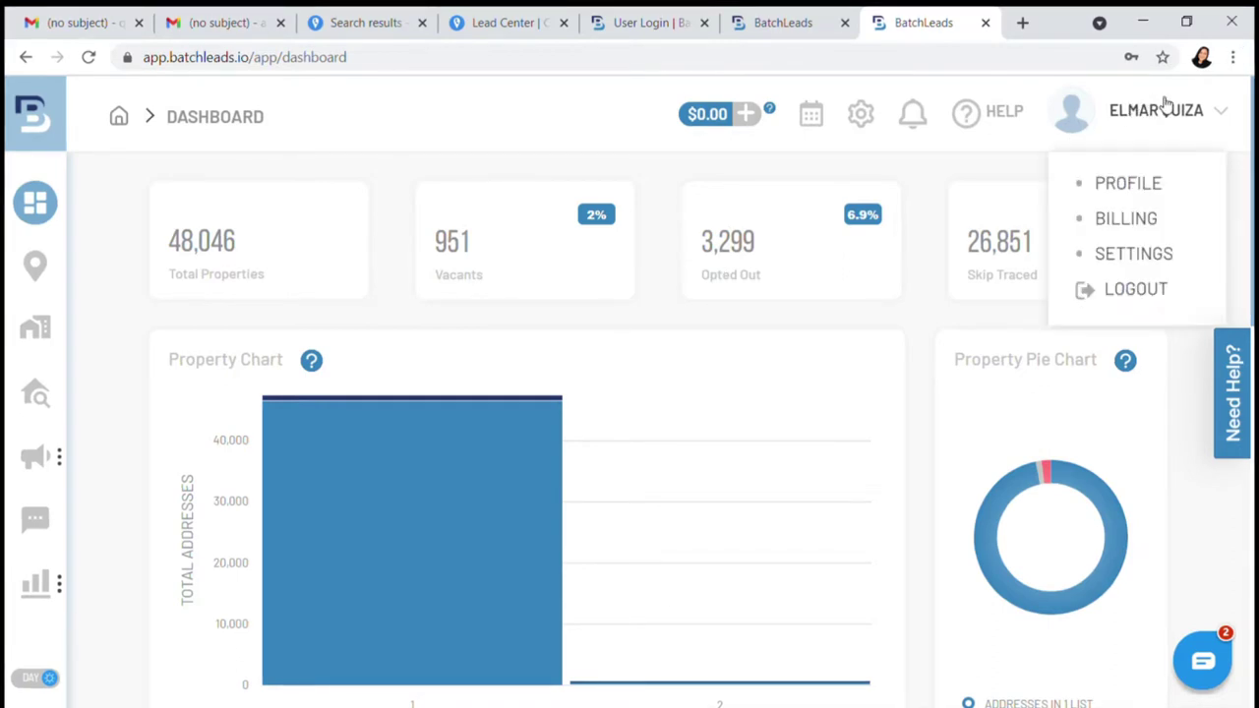
left_click(1151, 187)
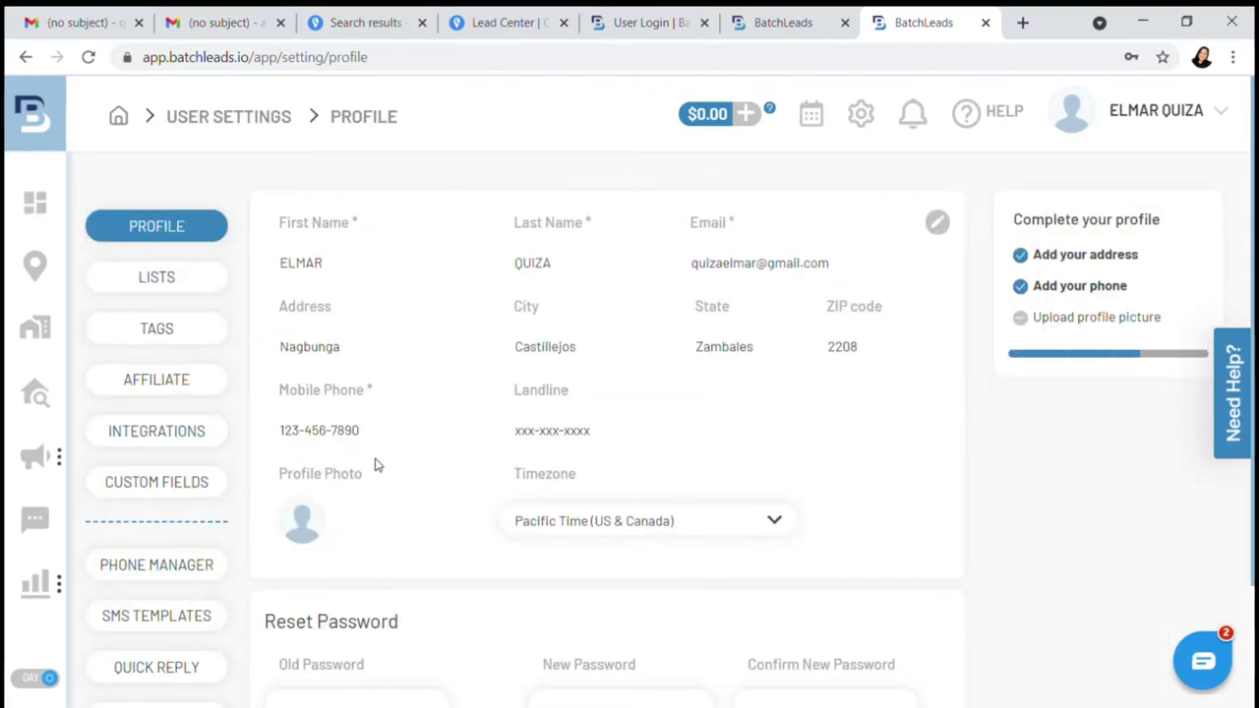
scroll(460, 516, "down", 2)
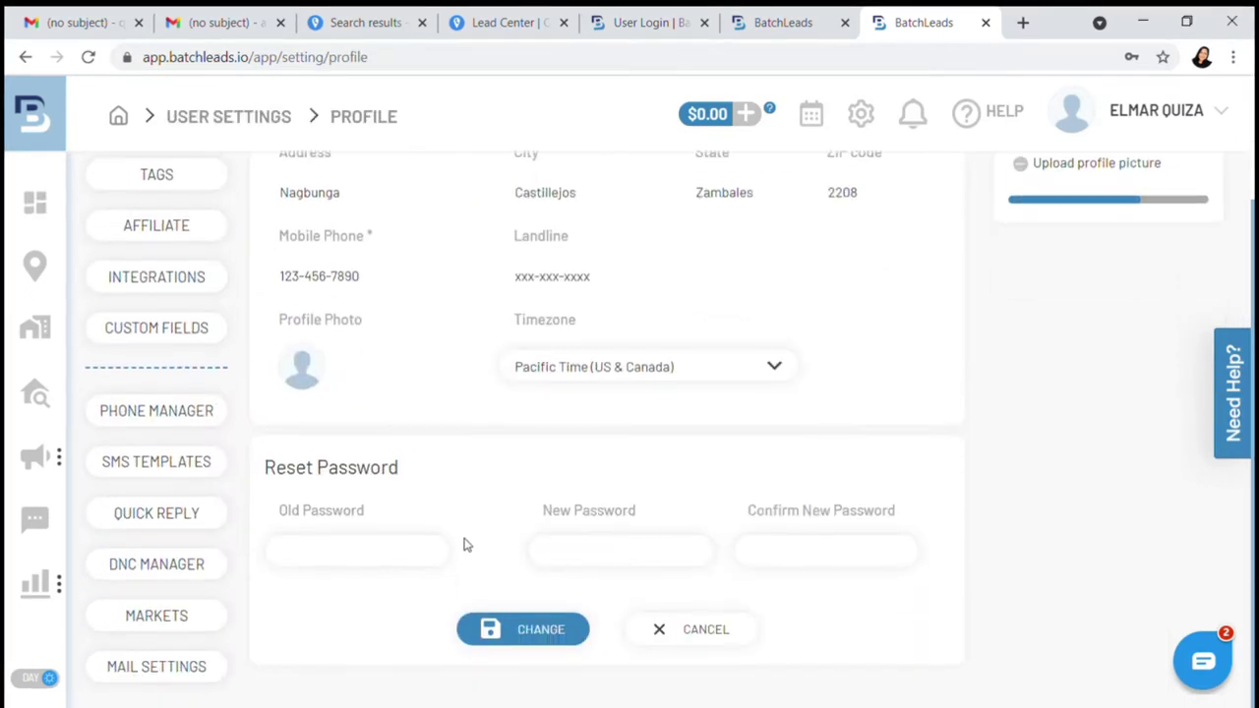
left_click(158, 620)
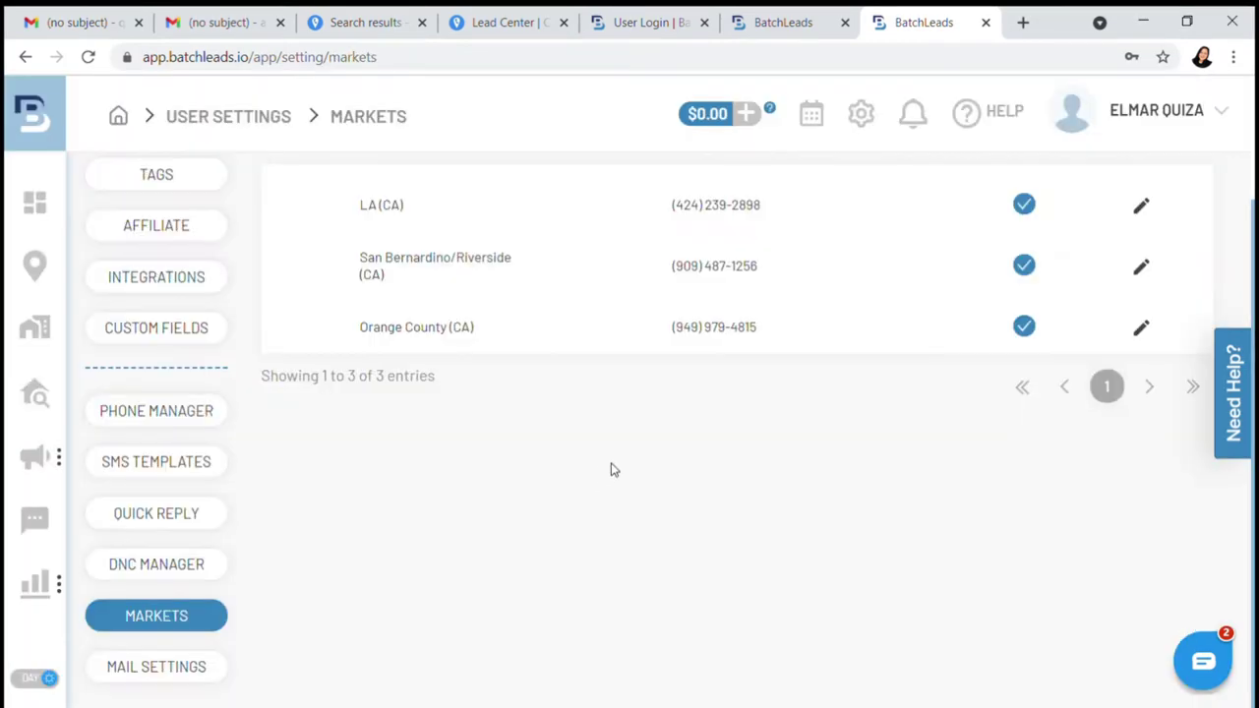
scroll(581, 463, "up", 2)
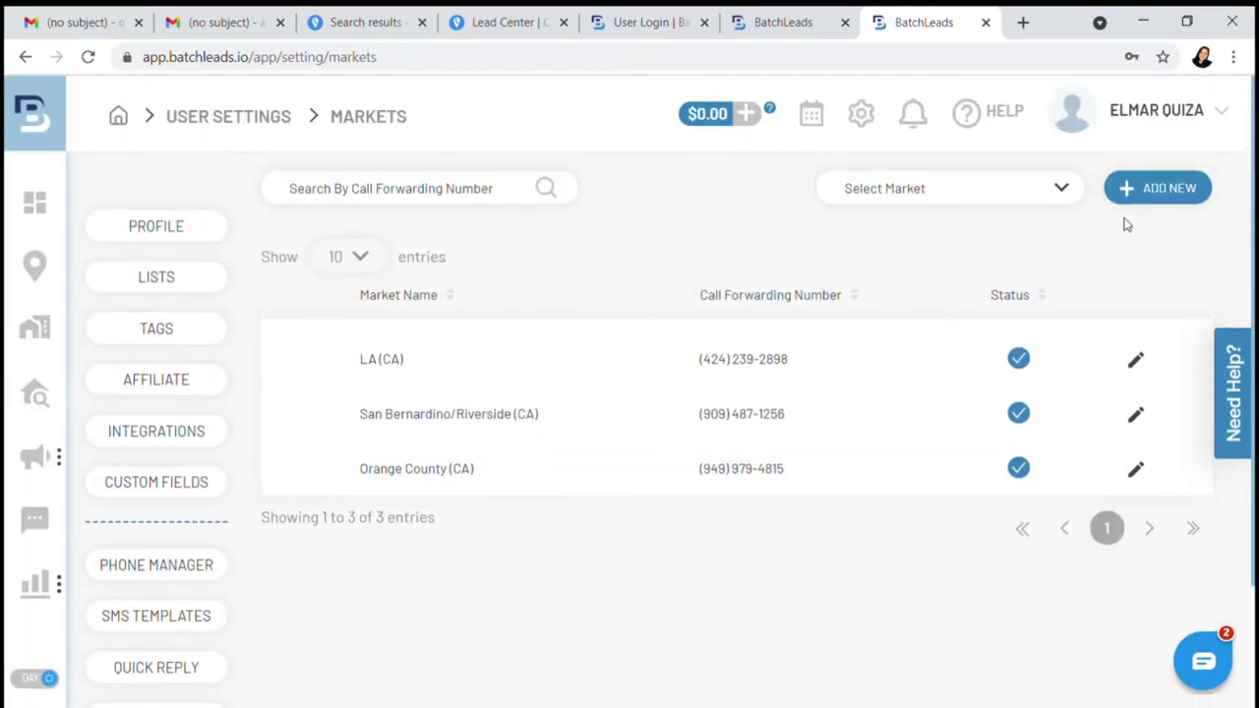
Step: Fill in a new market with state CA and market name Orange County, and close the form without adding it
left_click(1171, 192)
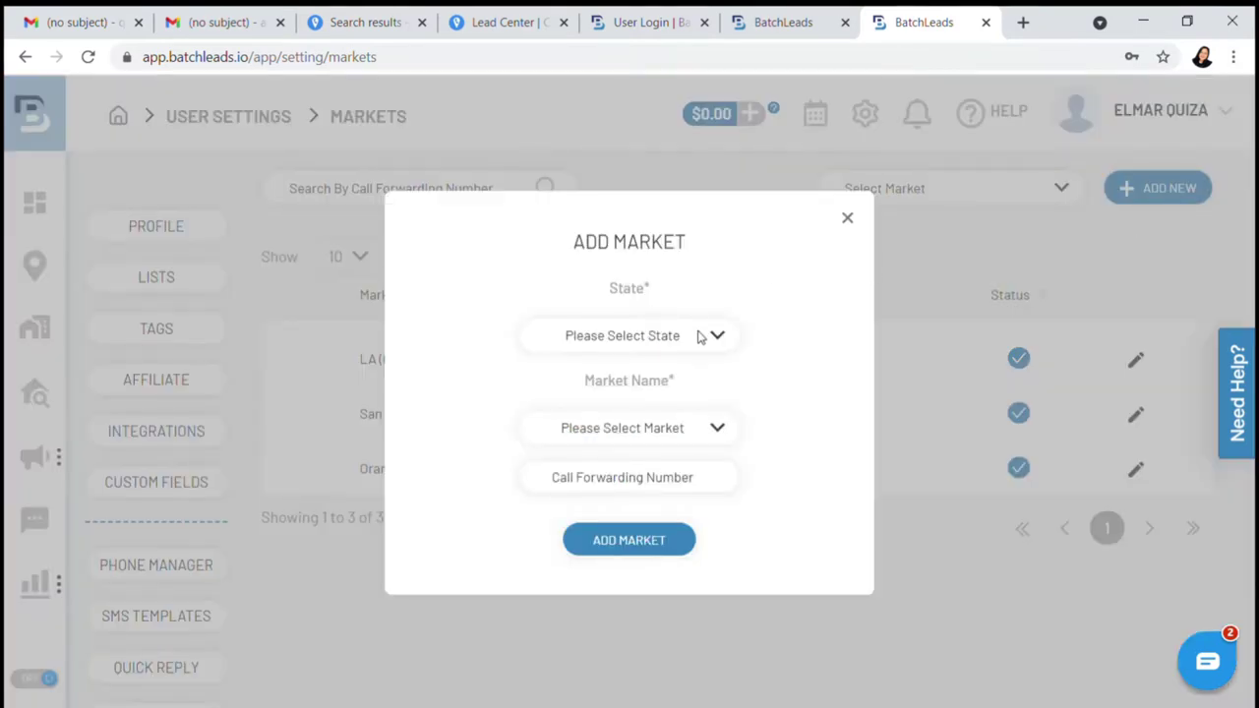
key("Tab")
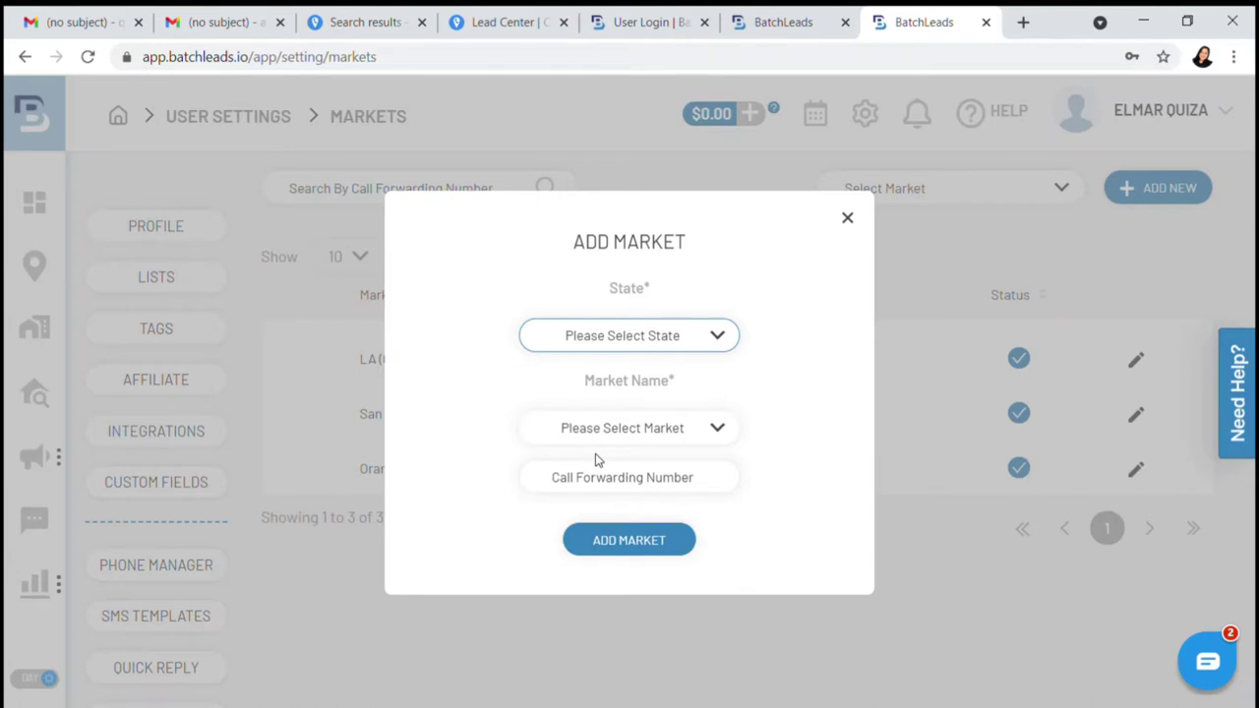
key("c")
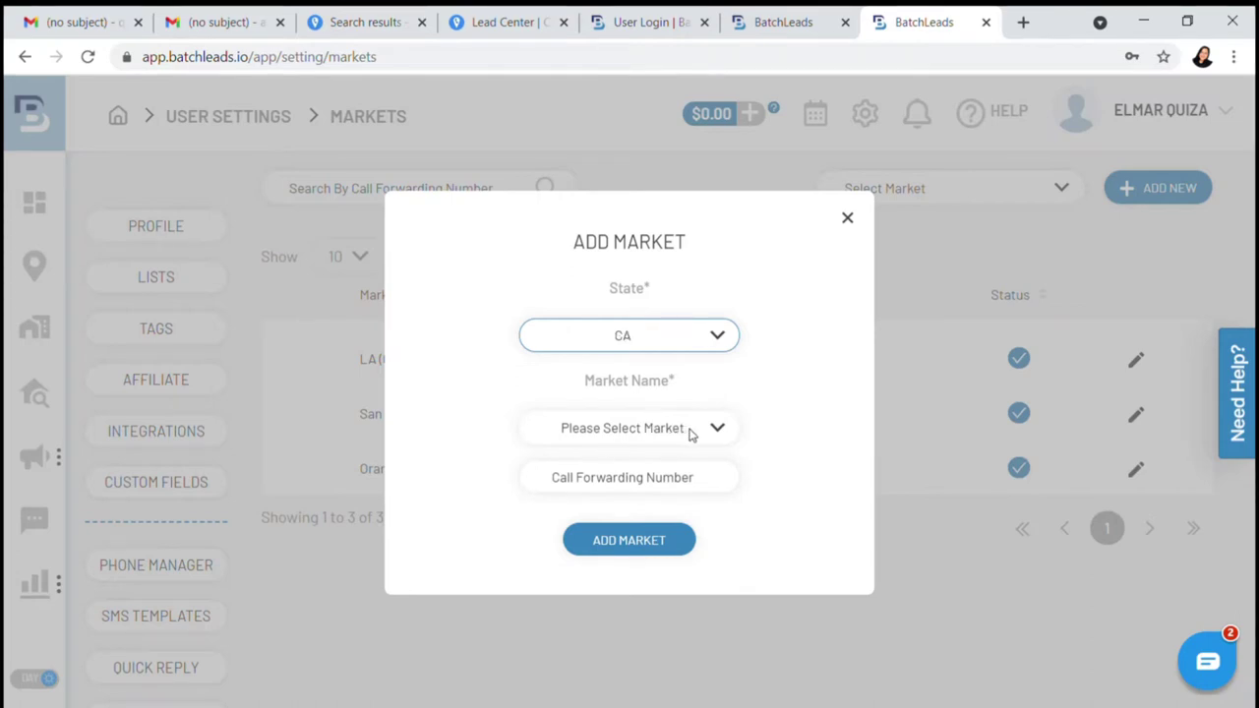
key("Tab")
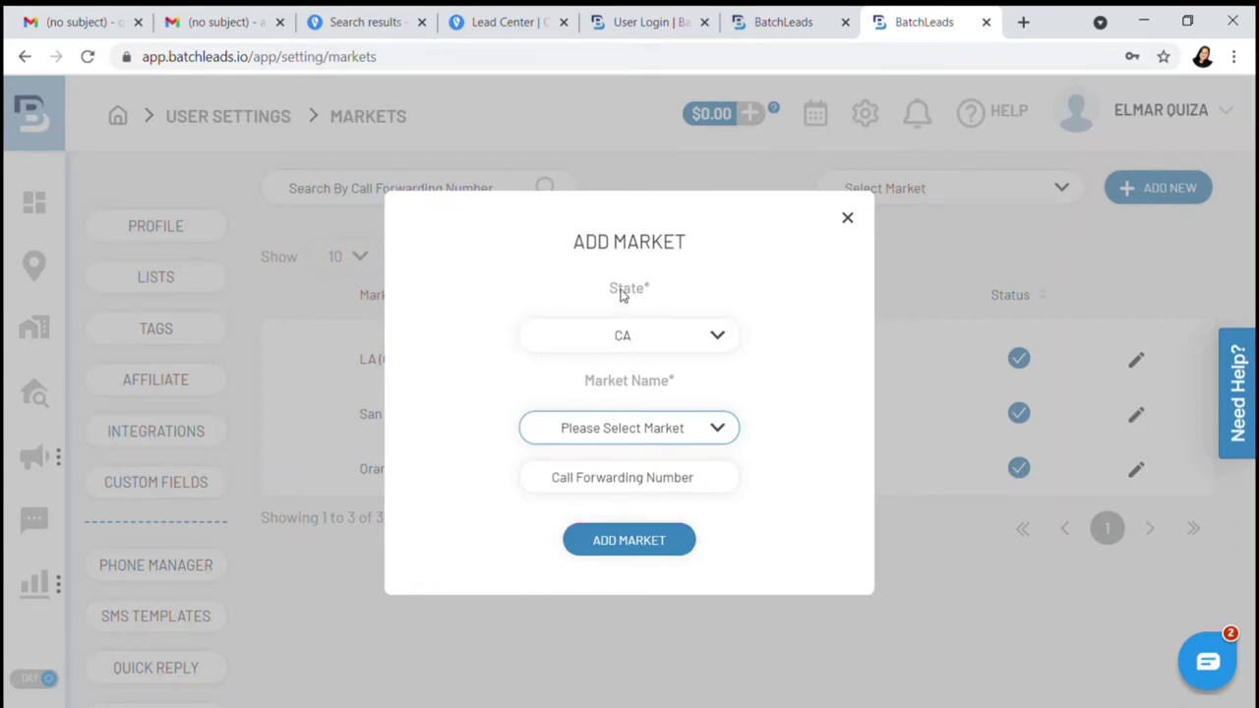
key("o")
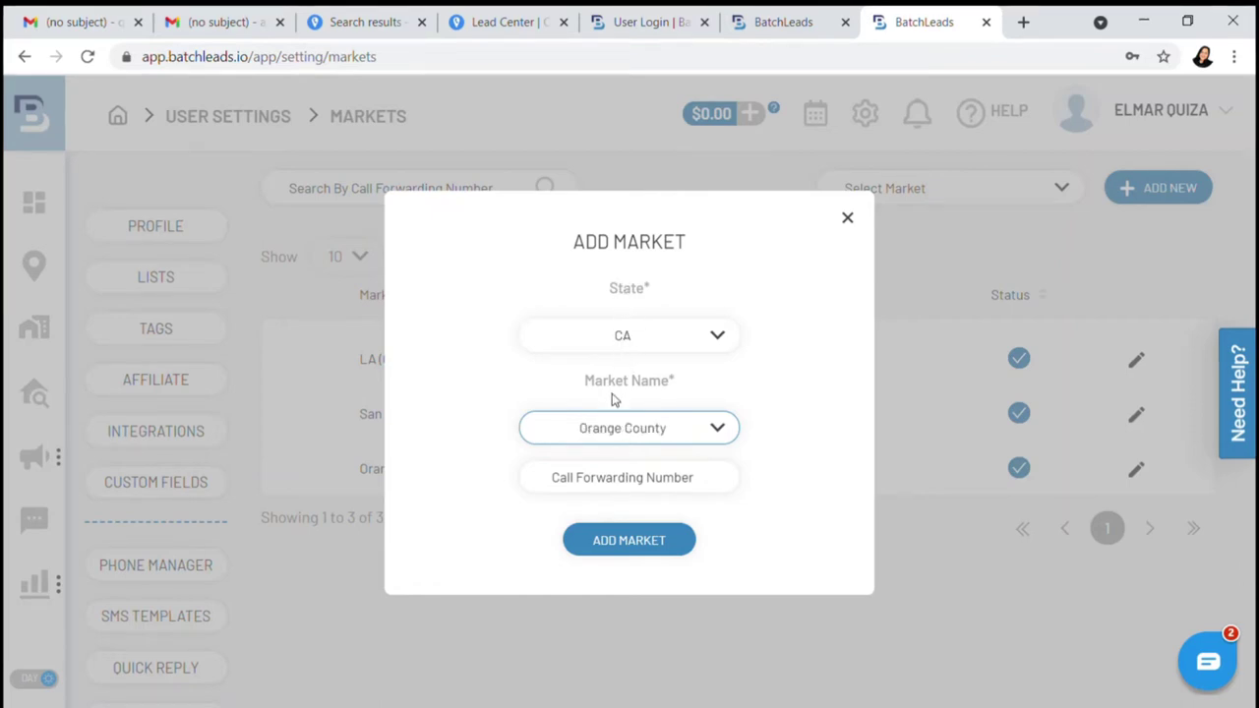
left_click(629, 478)
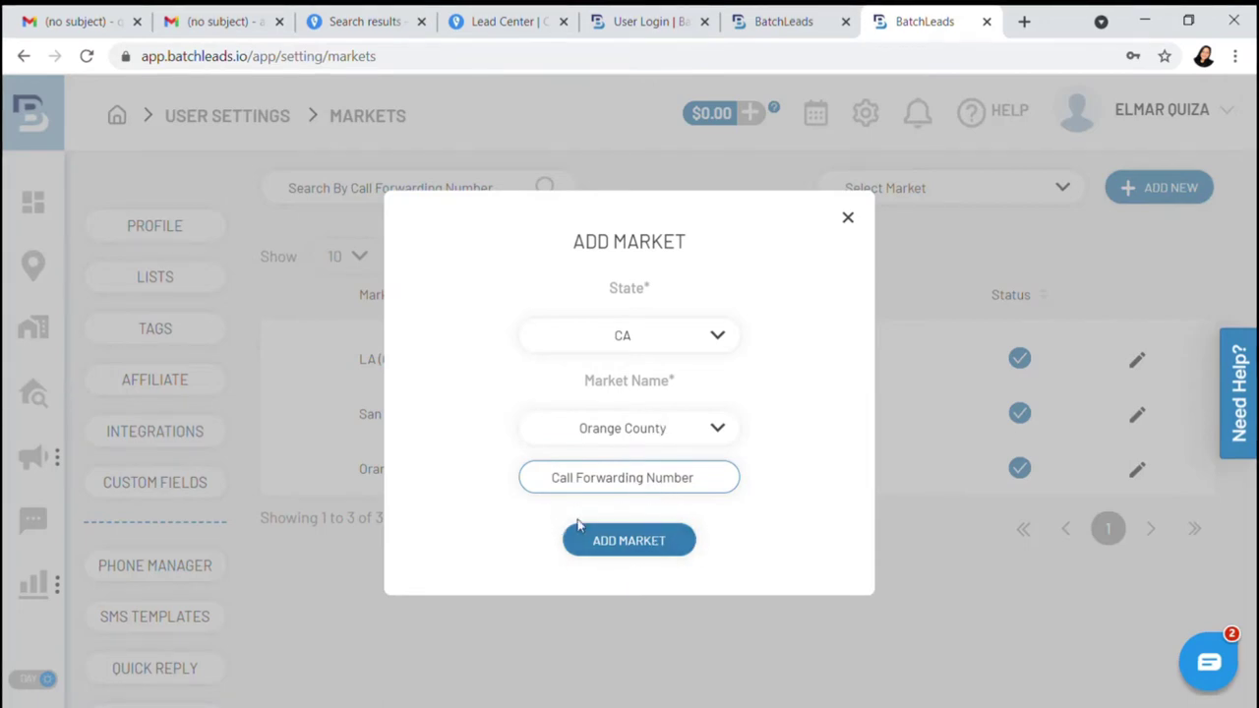
left_click(850, 217)
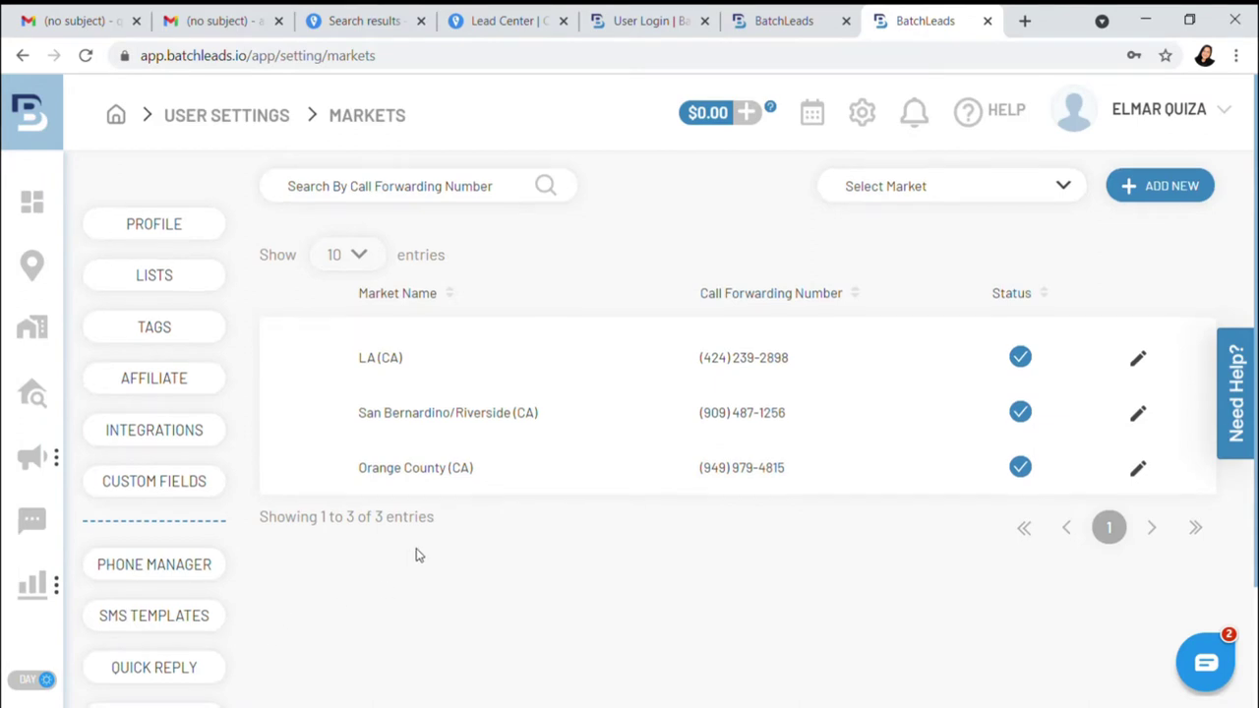
Step: Open the SMS campaigns page and review the existing campaign entries
scroll(416, 554, "down", 3)
scroll(401, 562, "up", 2)
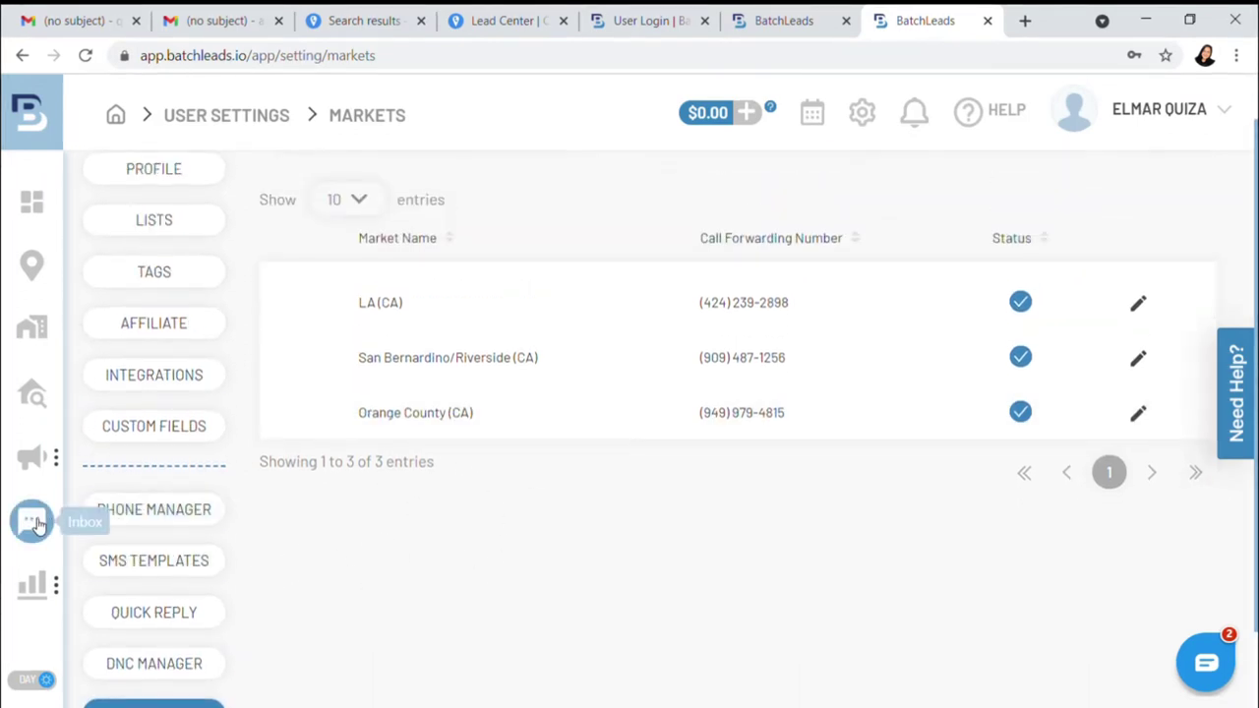
mouse_move(37, 472)
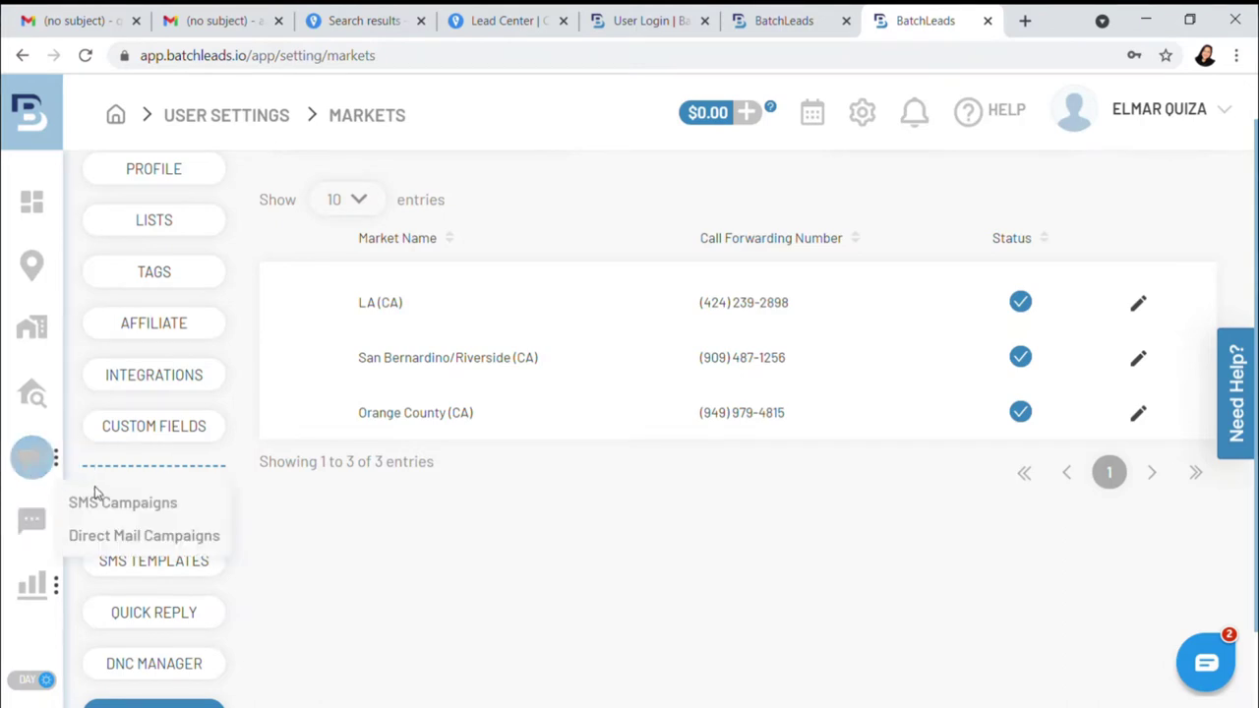
left_click(108, 509)
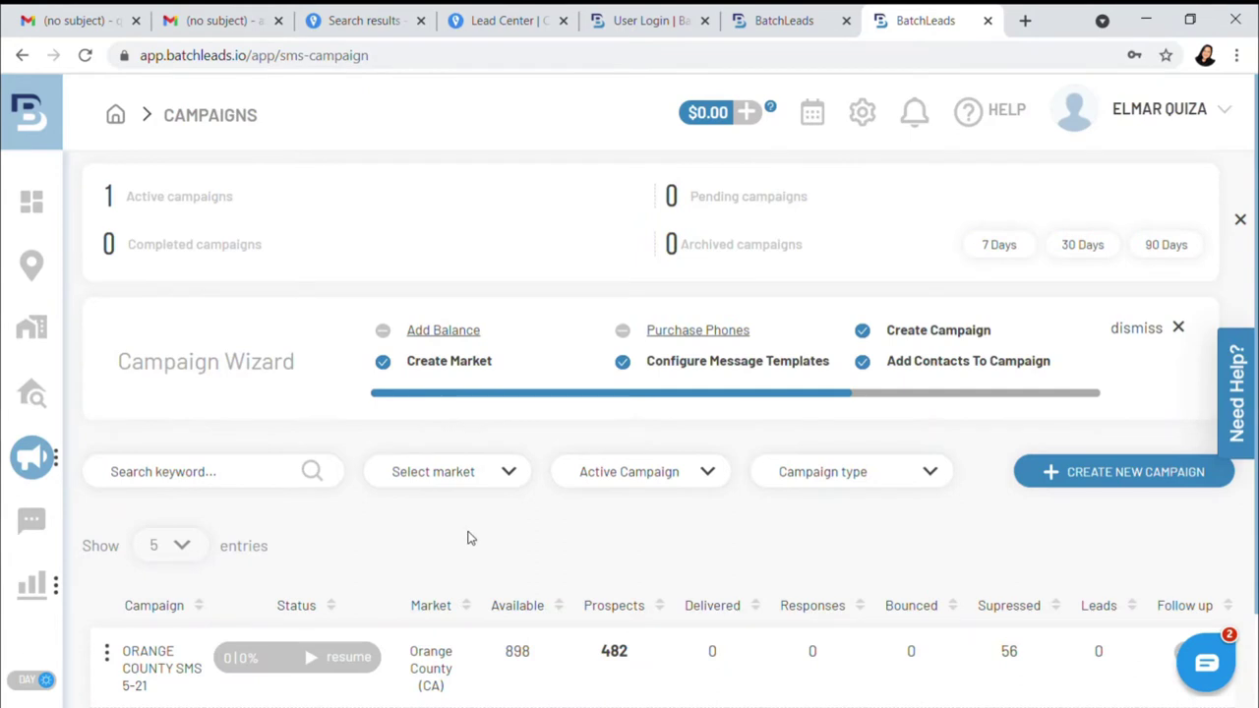
scroll(529, 556, "down", 1)
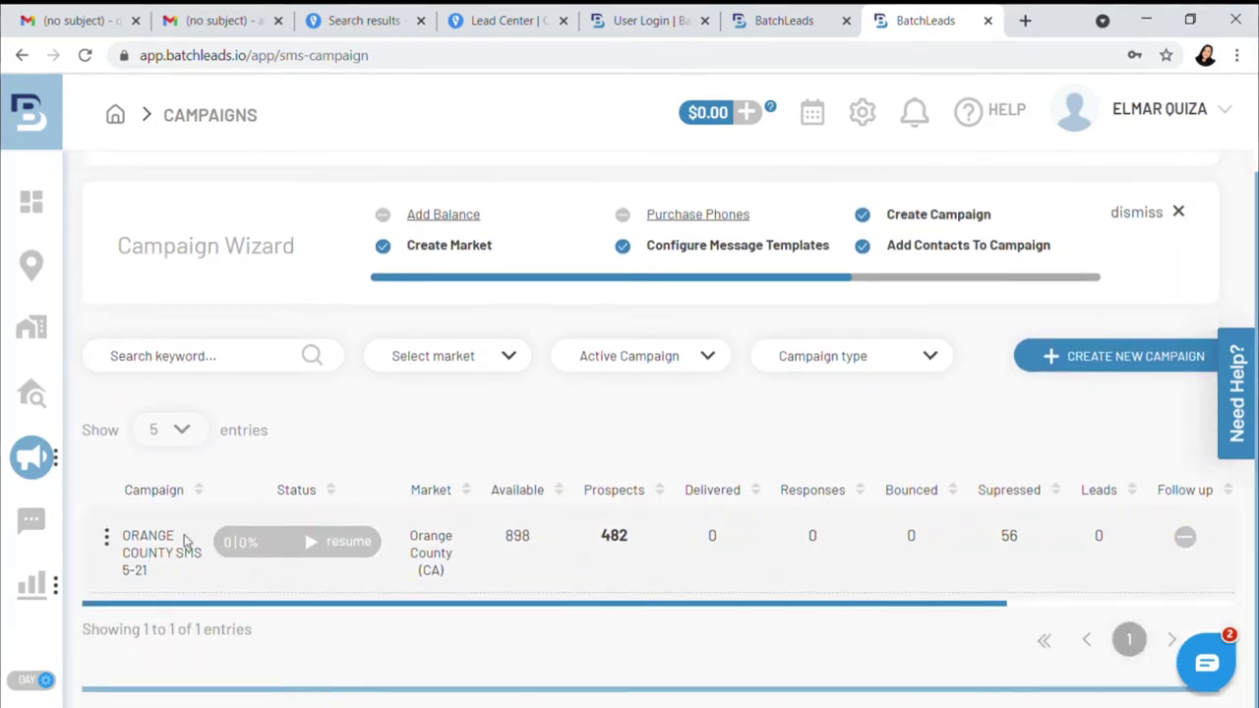
scroll(984, 458, "up", 1)
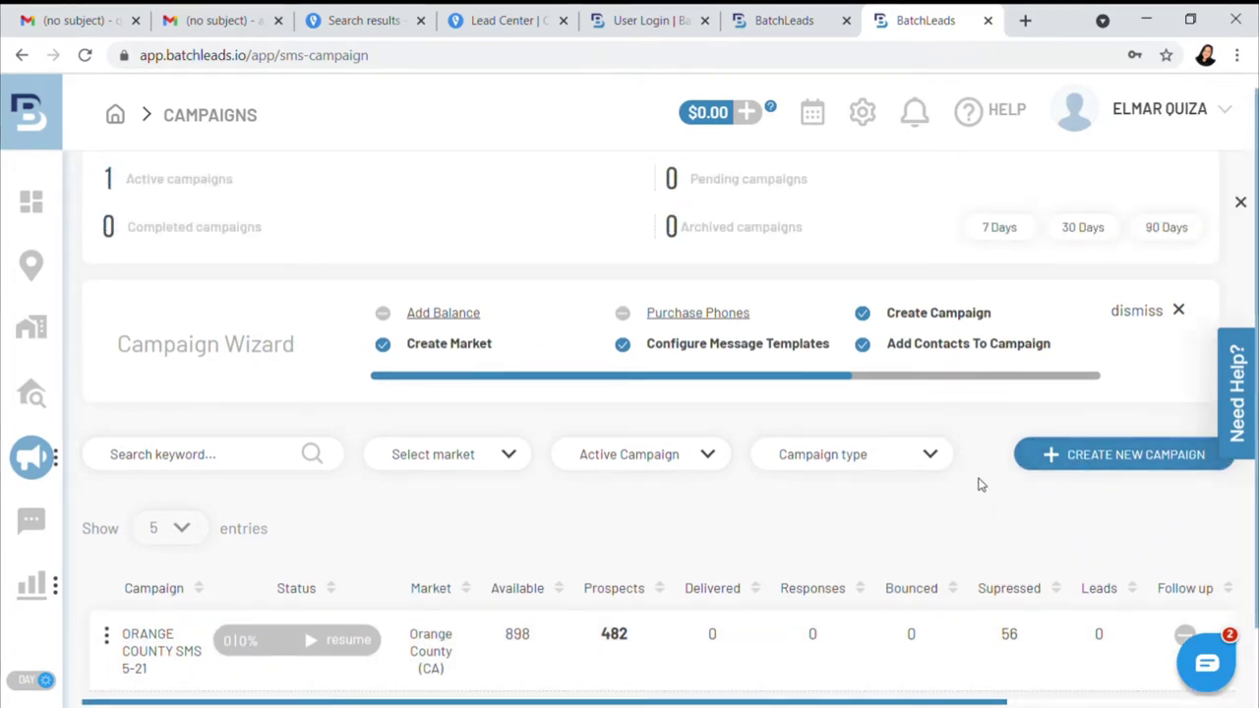
Step: Review the form for creating a new SMS campaign and return to the campaigns list without creating one
left_click(1063, 460)
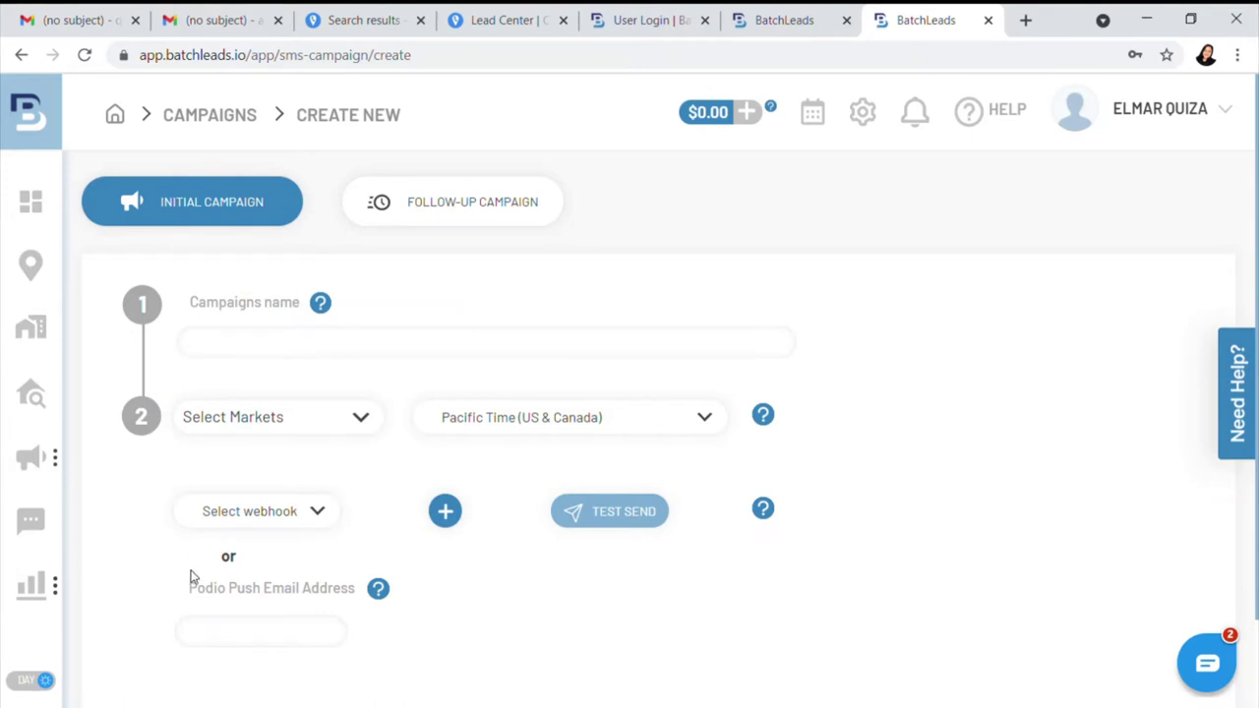
scroll(225, 561, "down", 1)
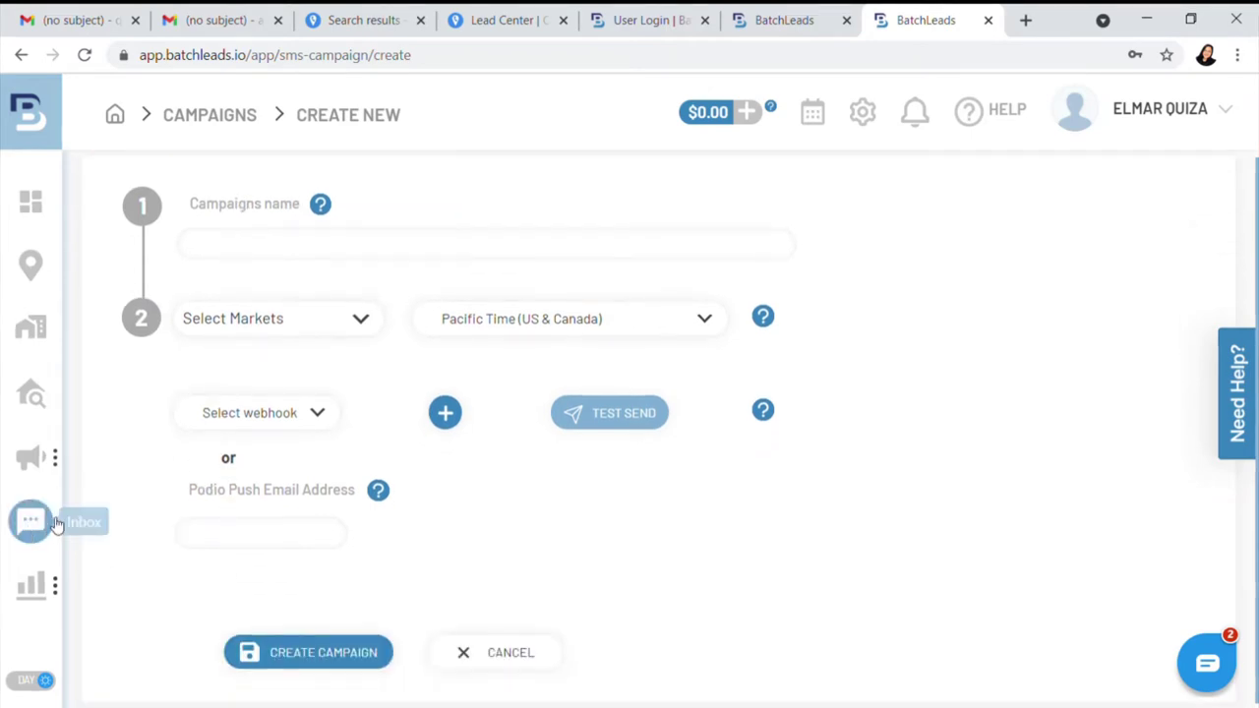
mouse_move(30, 456)
left_click(79, 506)
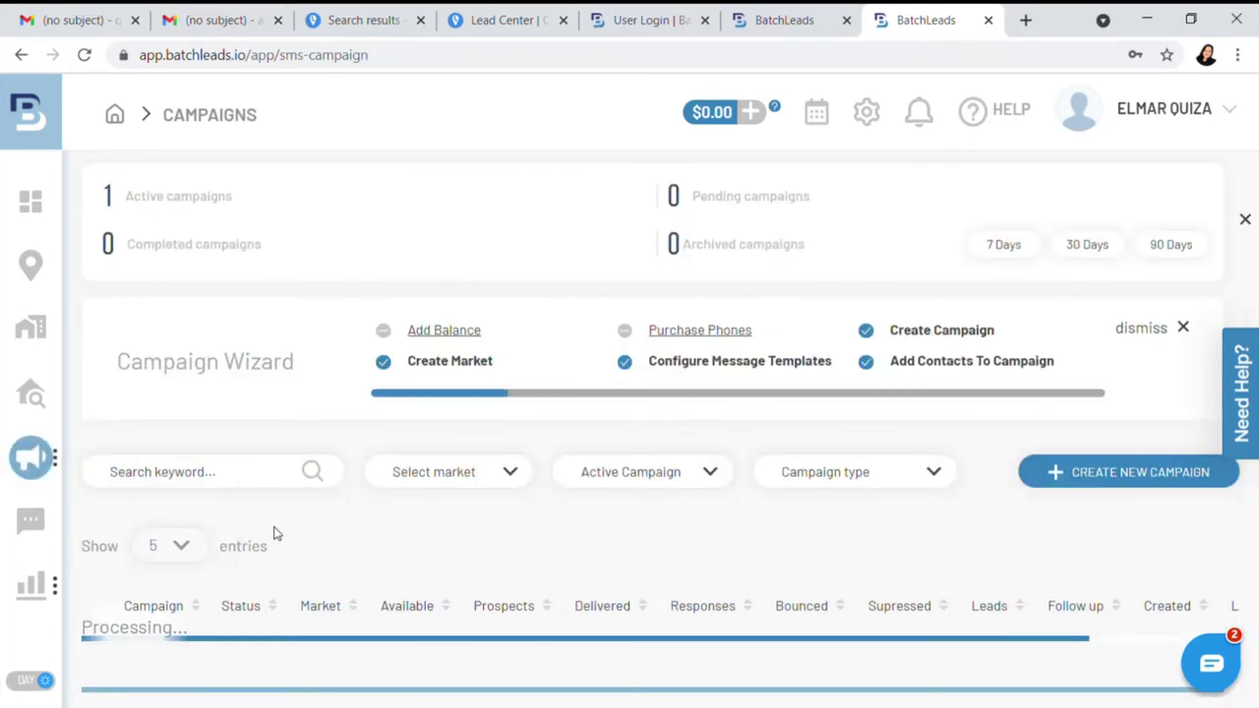
scroll(371, 497, "down", 1)
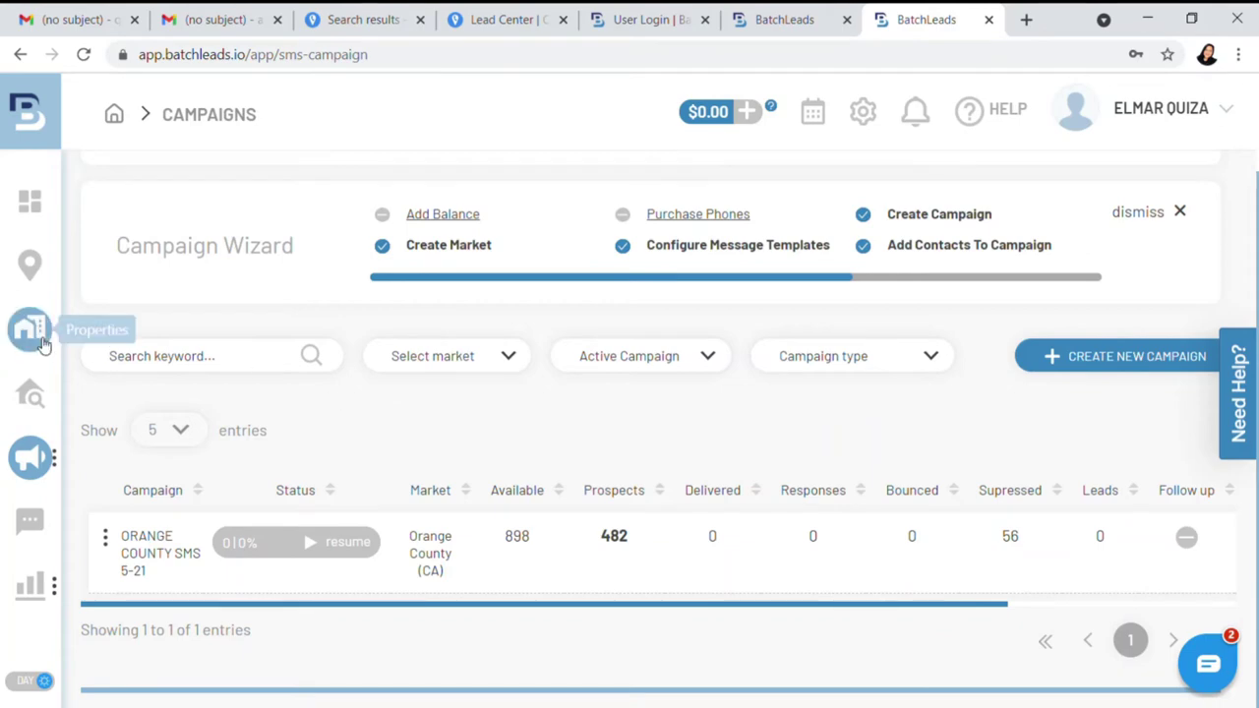
Step: Filter the properties to include the list ORANGE COUNTY WITH PHONE NUMBERS 5-21
left_click(31, 327)
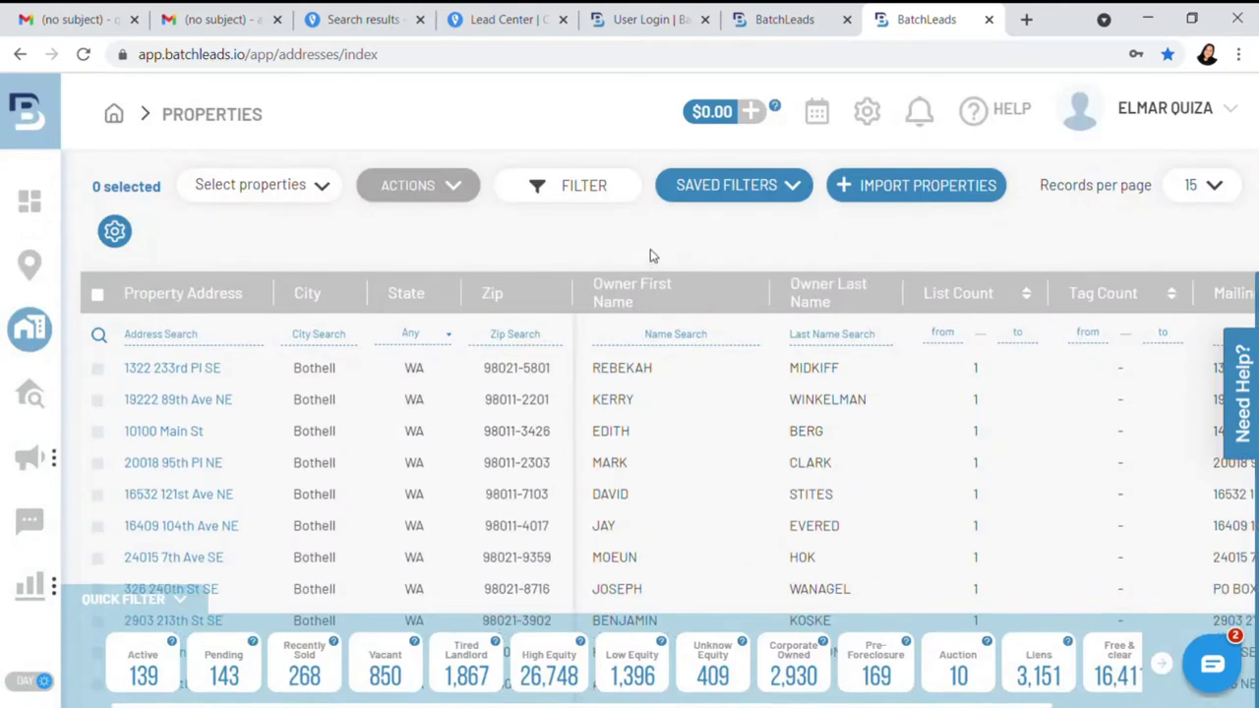
left_click(580, 192)
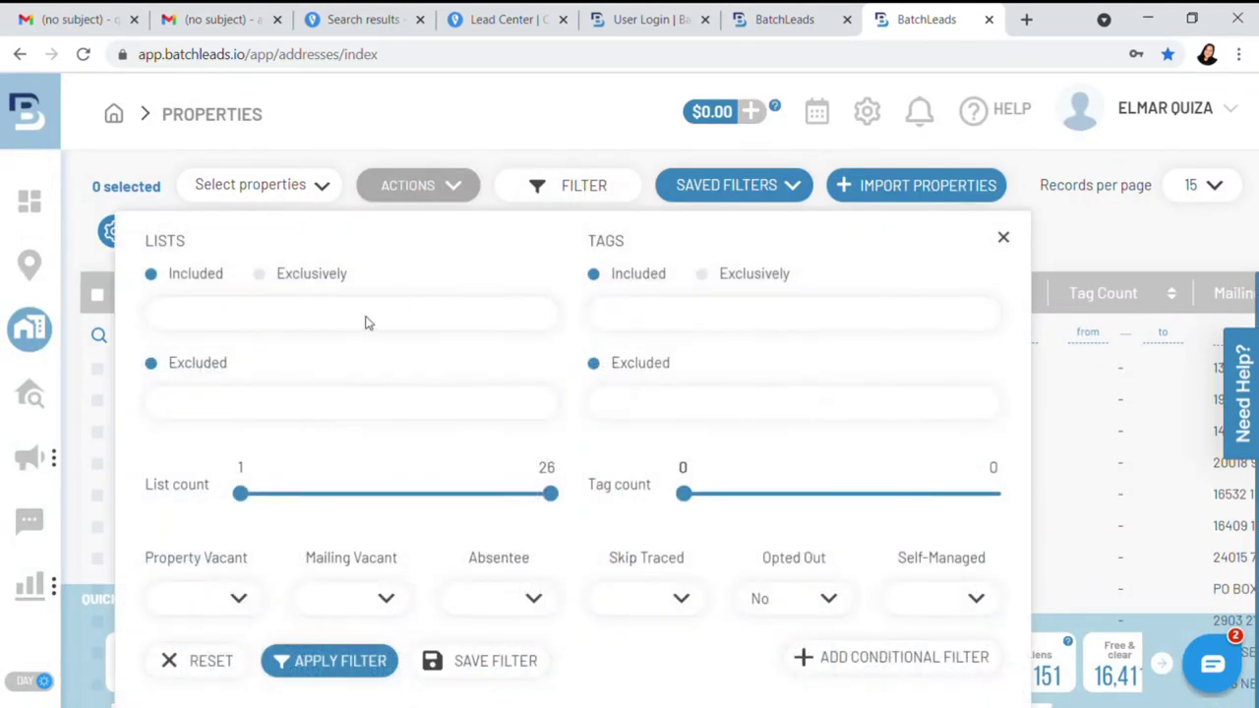
left_click(367, 321)
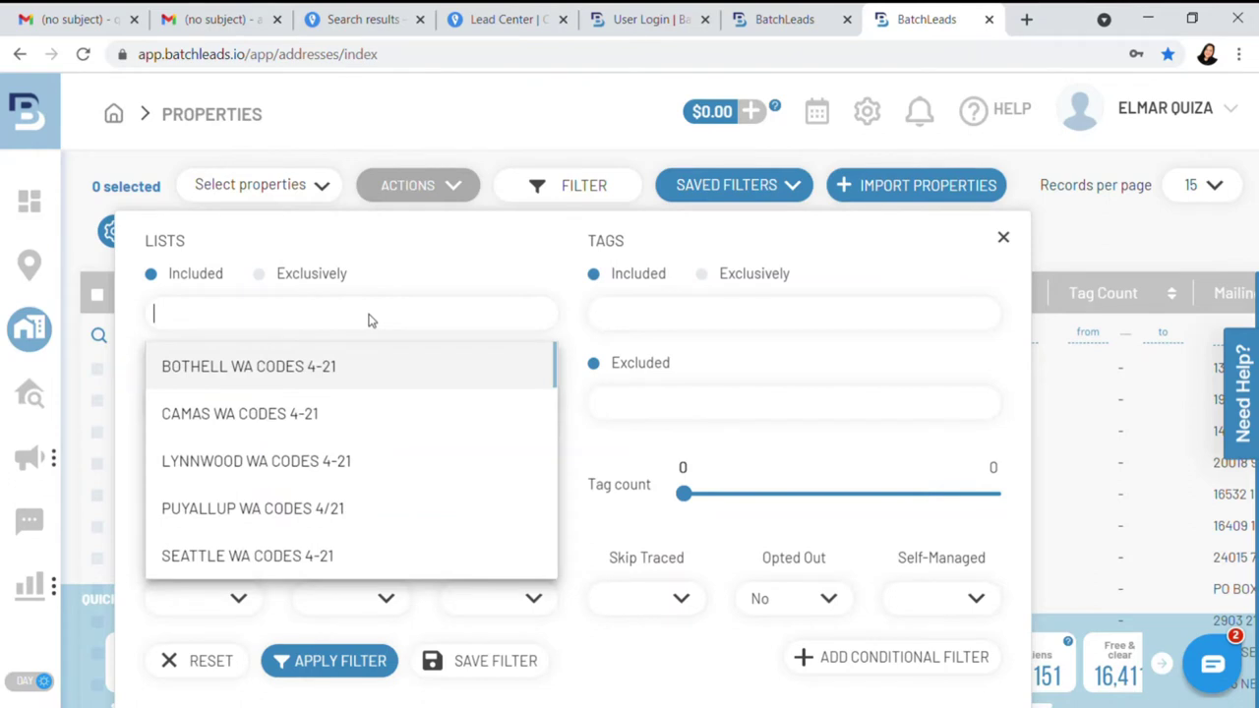
type("oran")
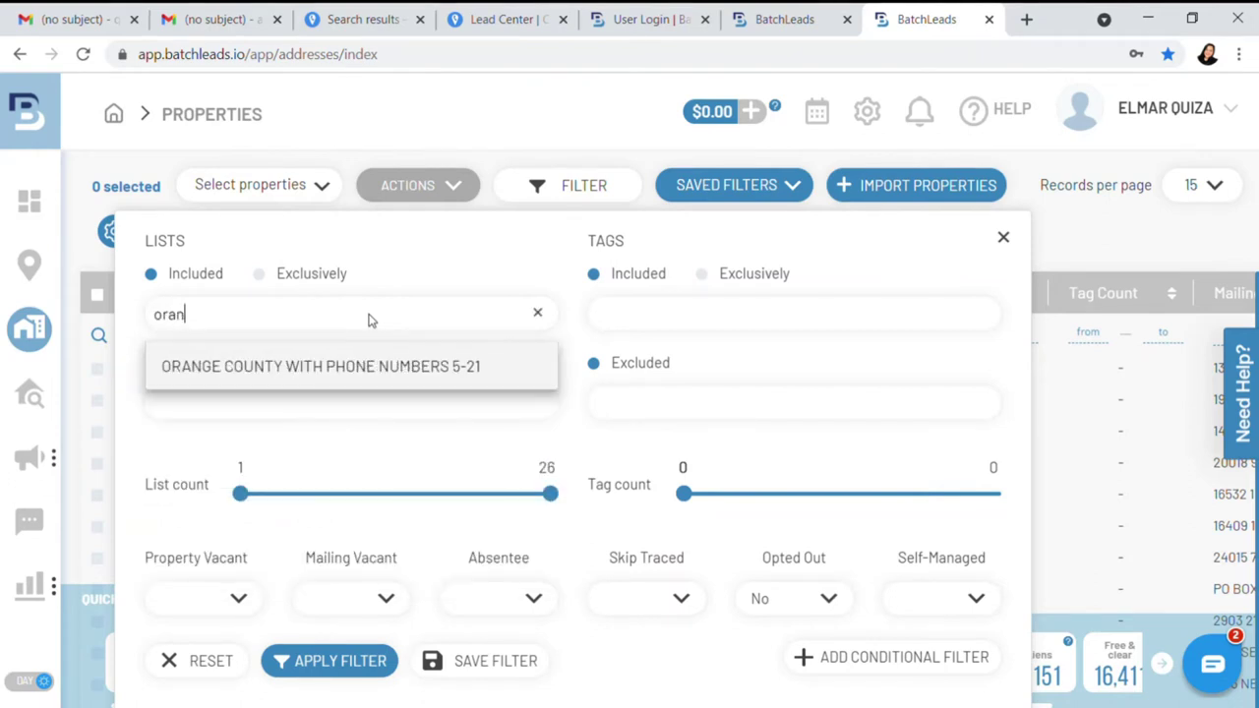
type("ge")
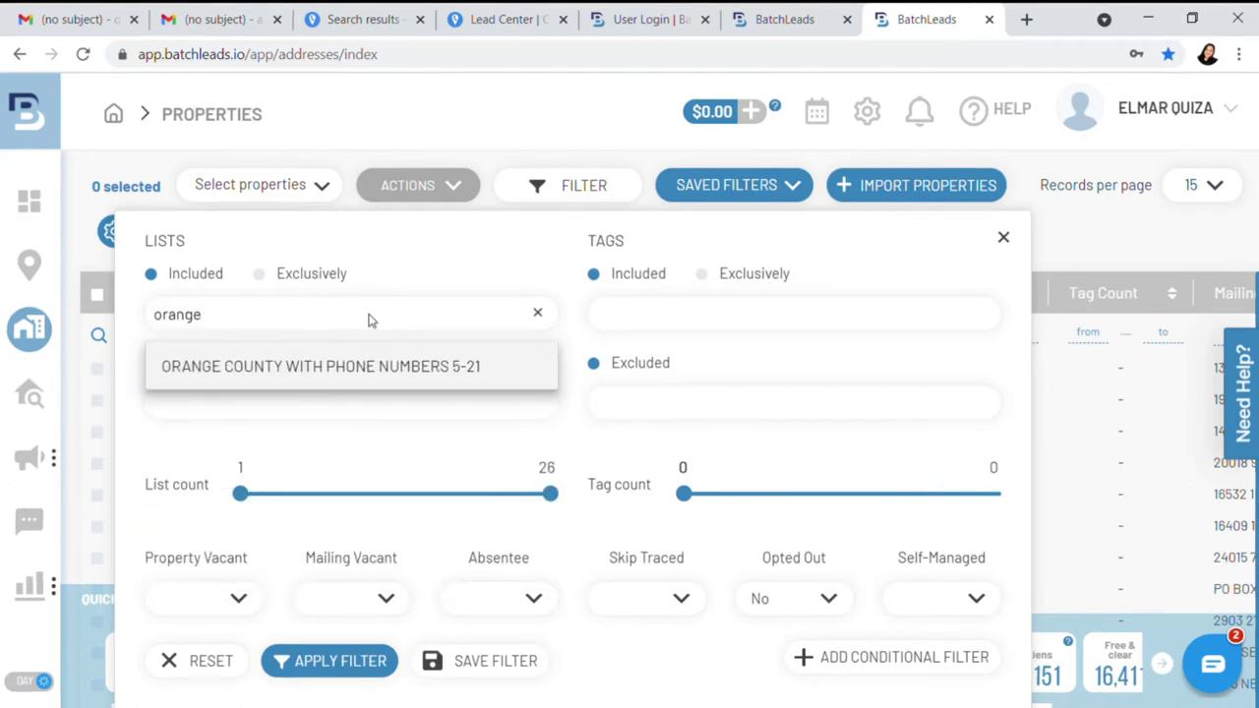
left_click(384, 367)
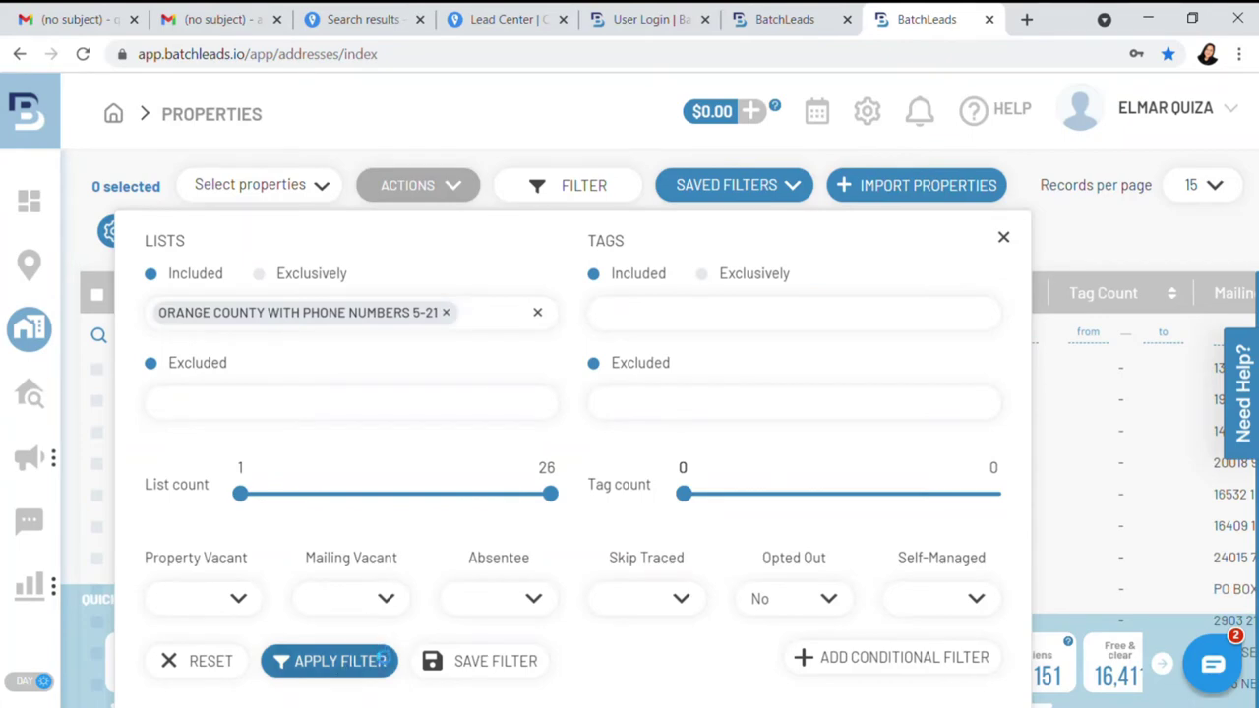
left_click(366, 663)
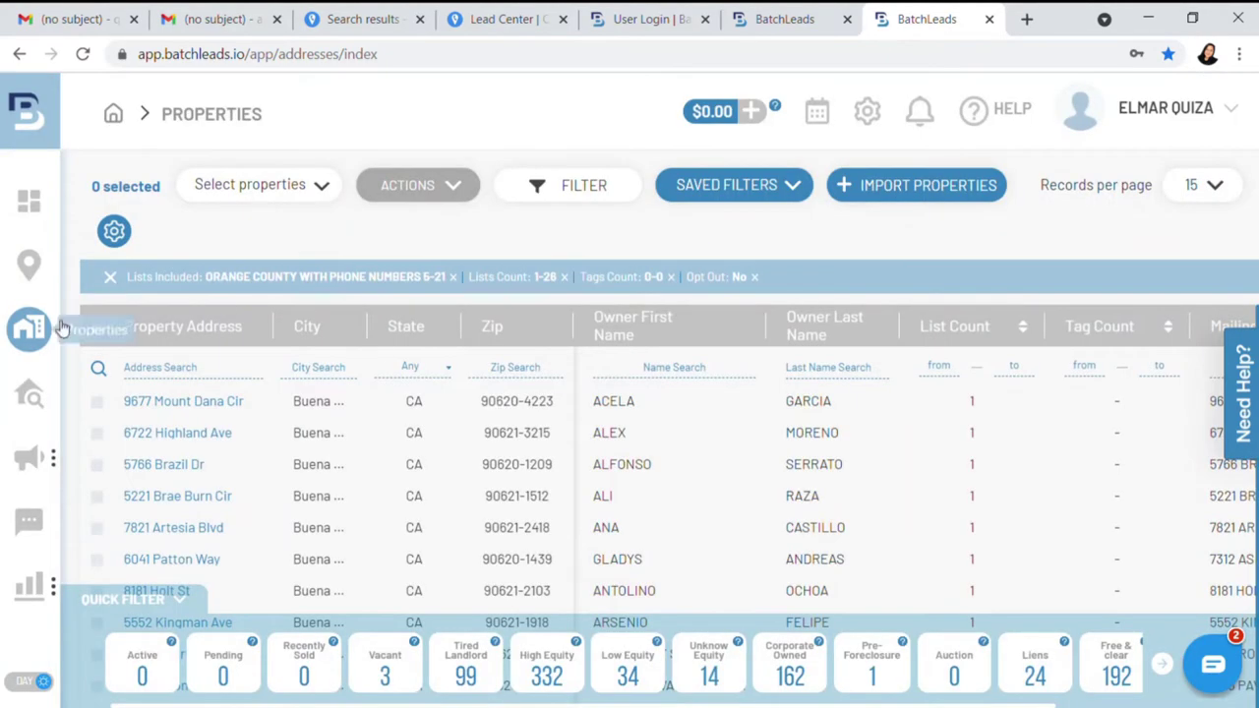
Step: Select all the filtered properties and start adding them to a campaign using the option to create a new campaign
left_click(102, 332)
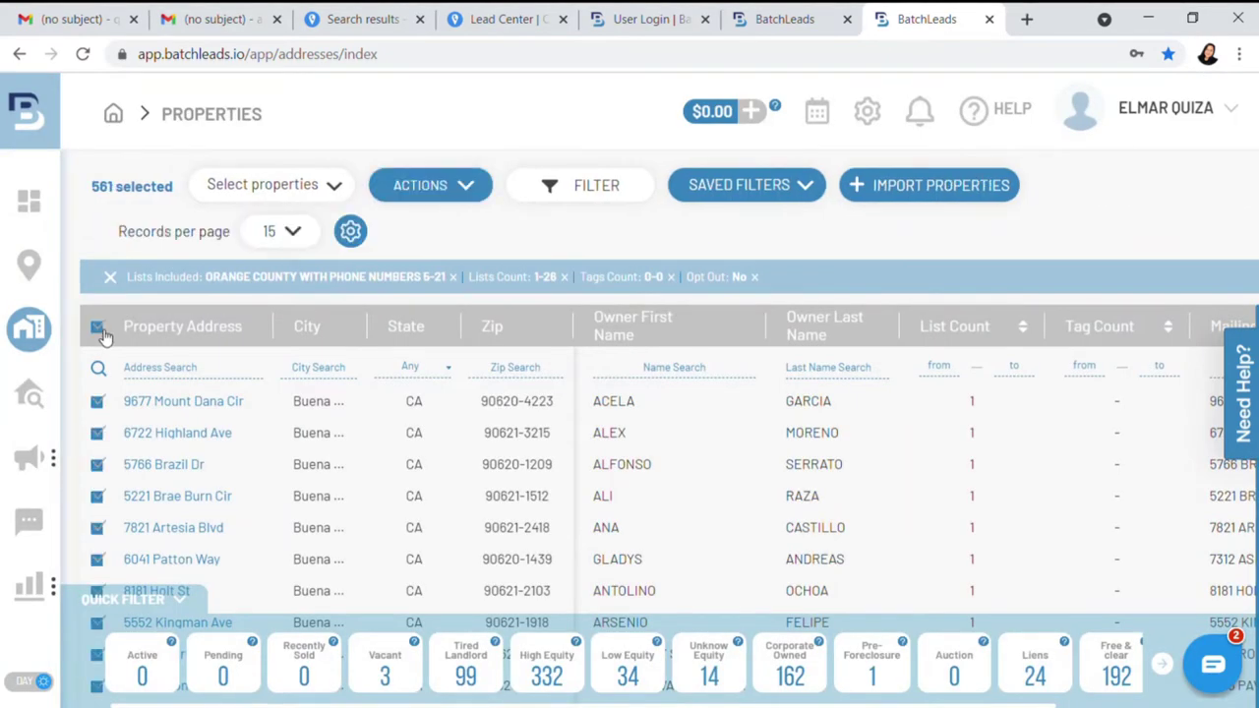
left_click(433, 193)
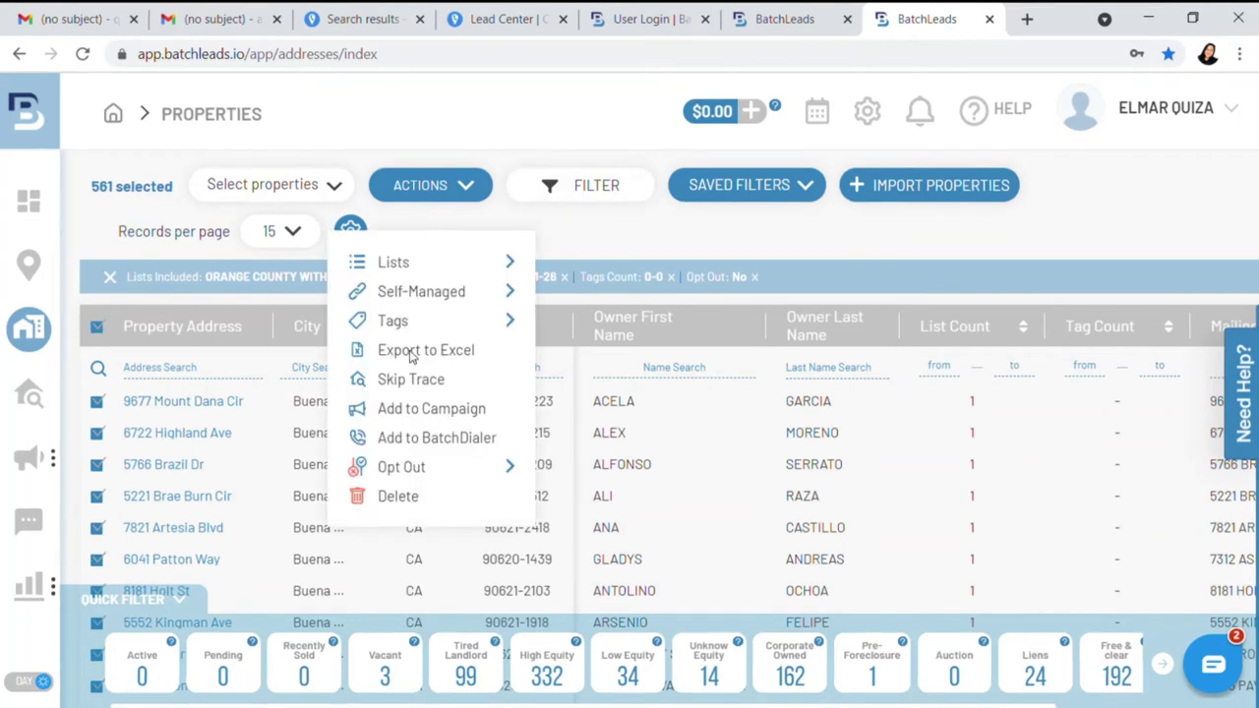
left_click(425, 409)
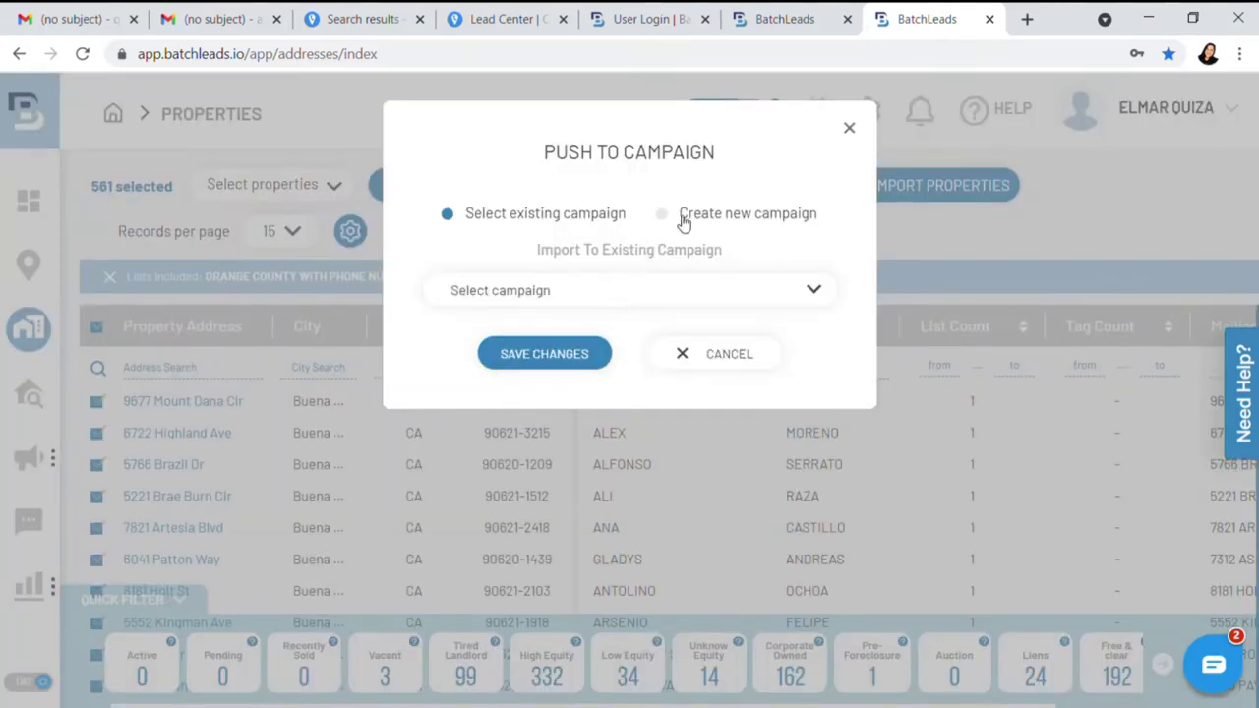
left_click(665, 216)
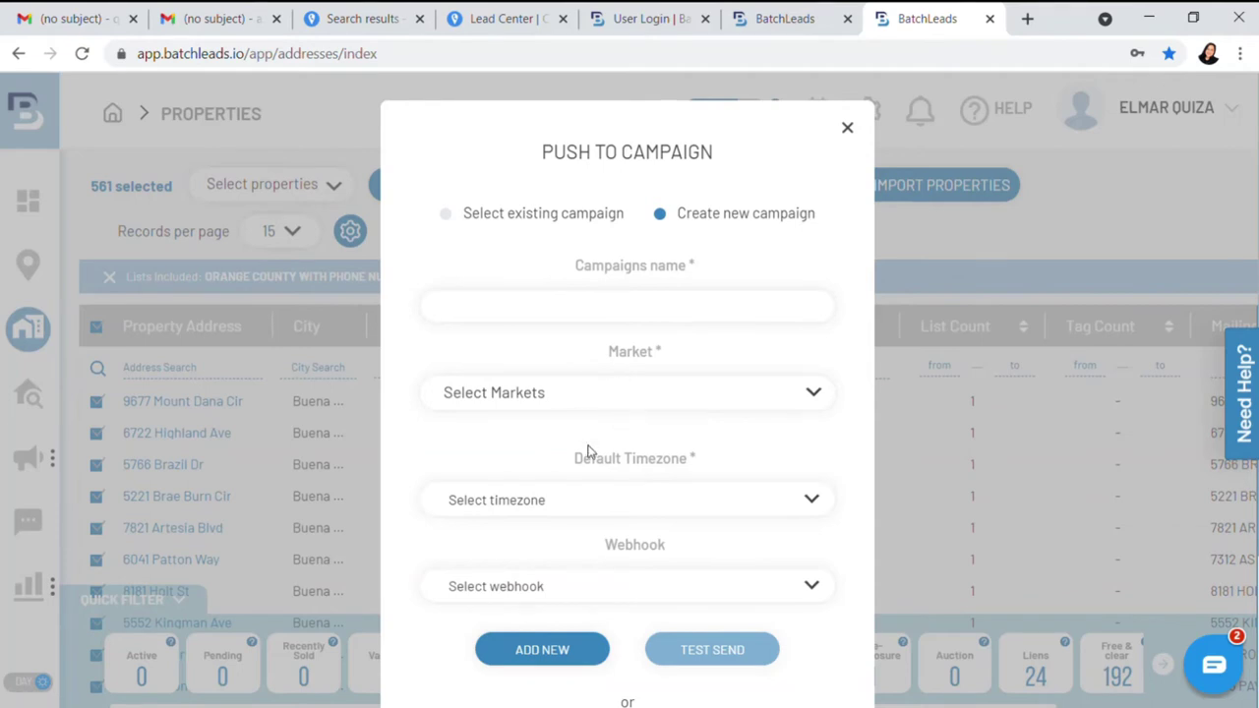
Step: Review the market, timezone, webhook and Podio fields for a new campaign and close the form without saving
left_click(590, 406)
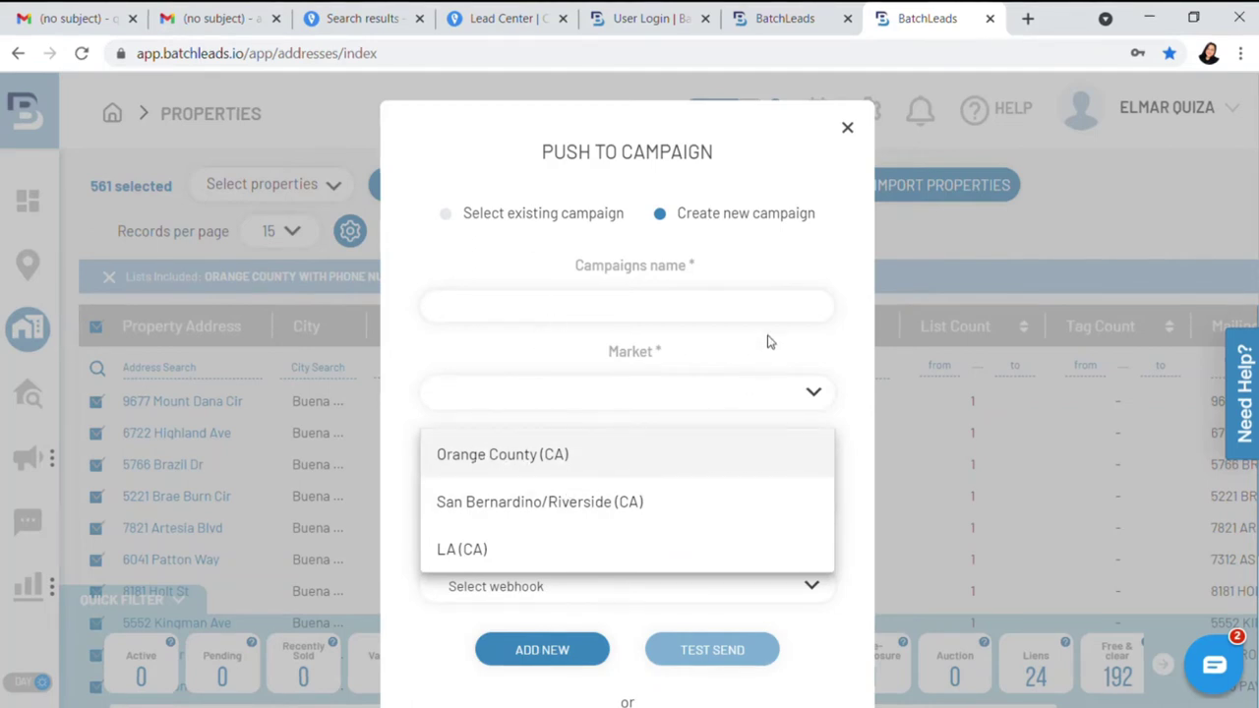
left_click(640, 578)
scroll(649, 541, "down", 1)
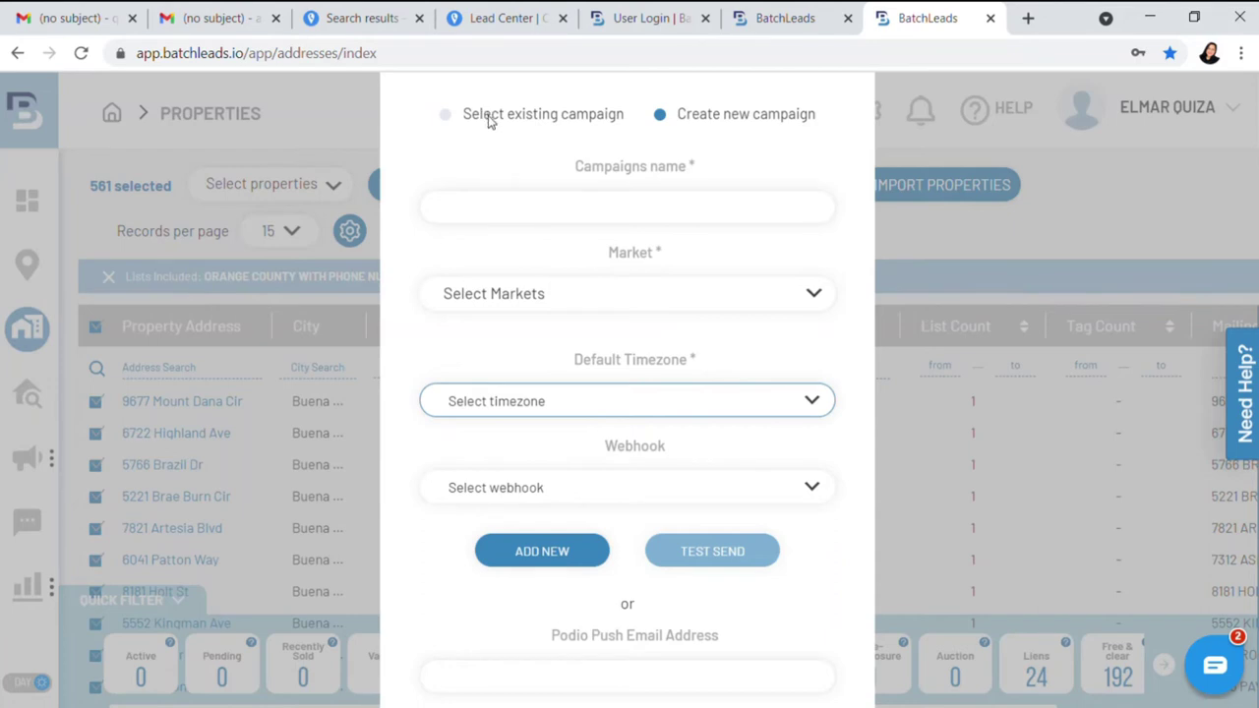
left_click(531, 443)
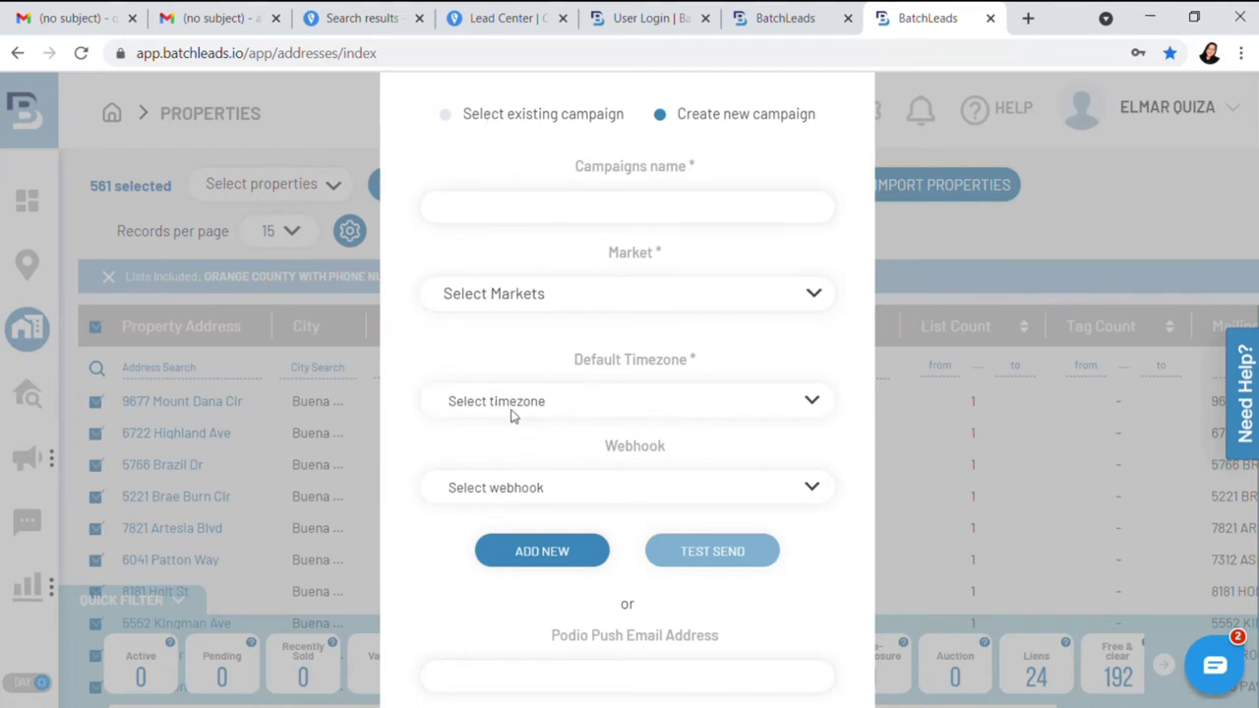
scroll(621, 624, "down", 1)
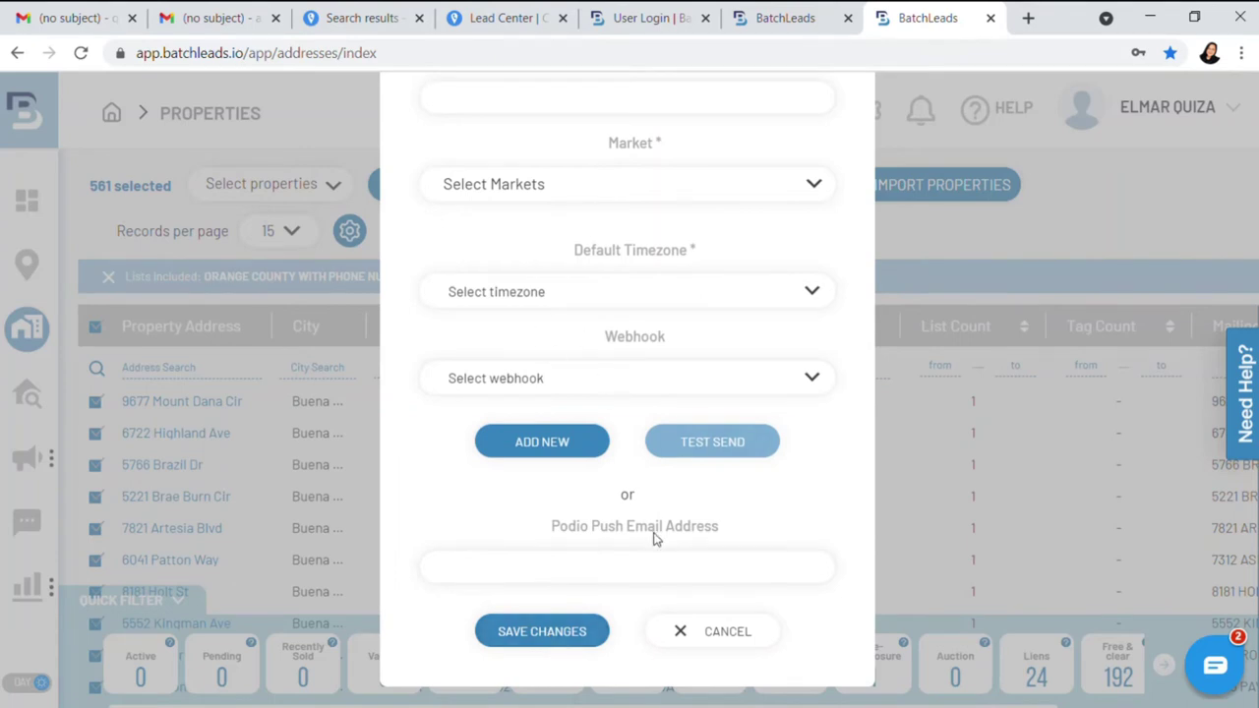
scroll(620, 541, "up", 2)
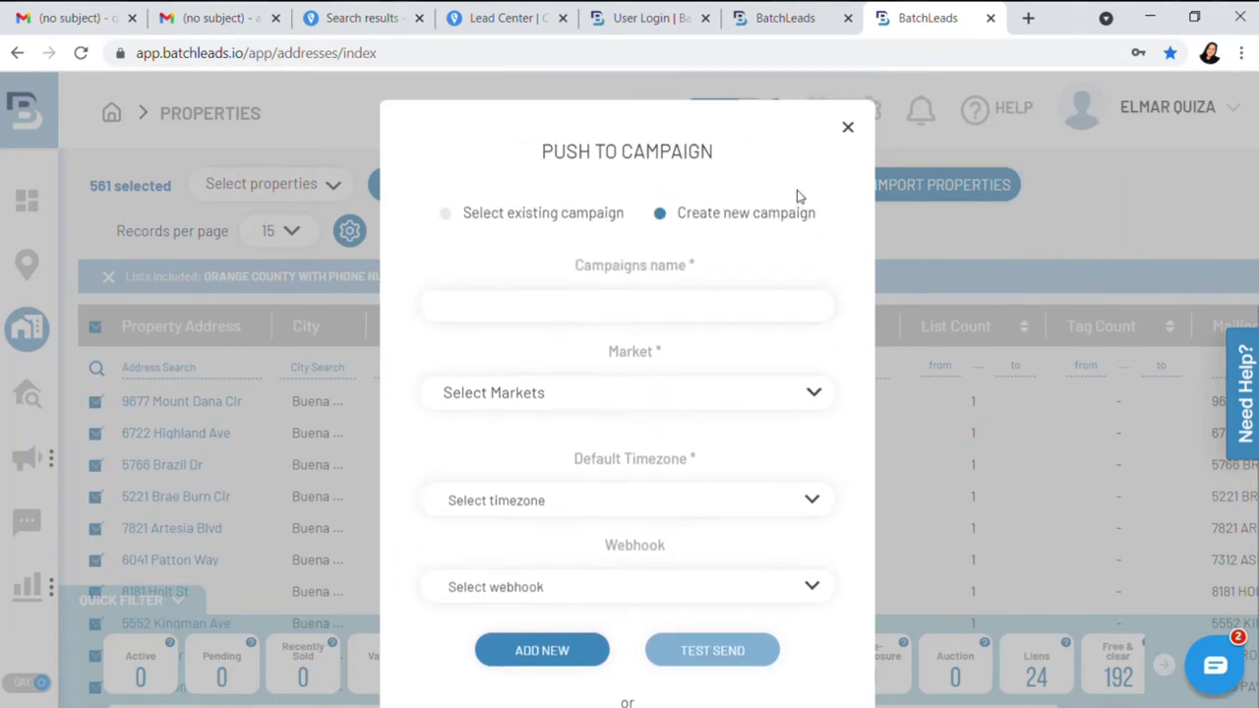
left_click(847, 128)
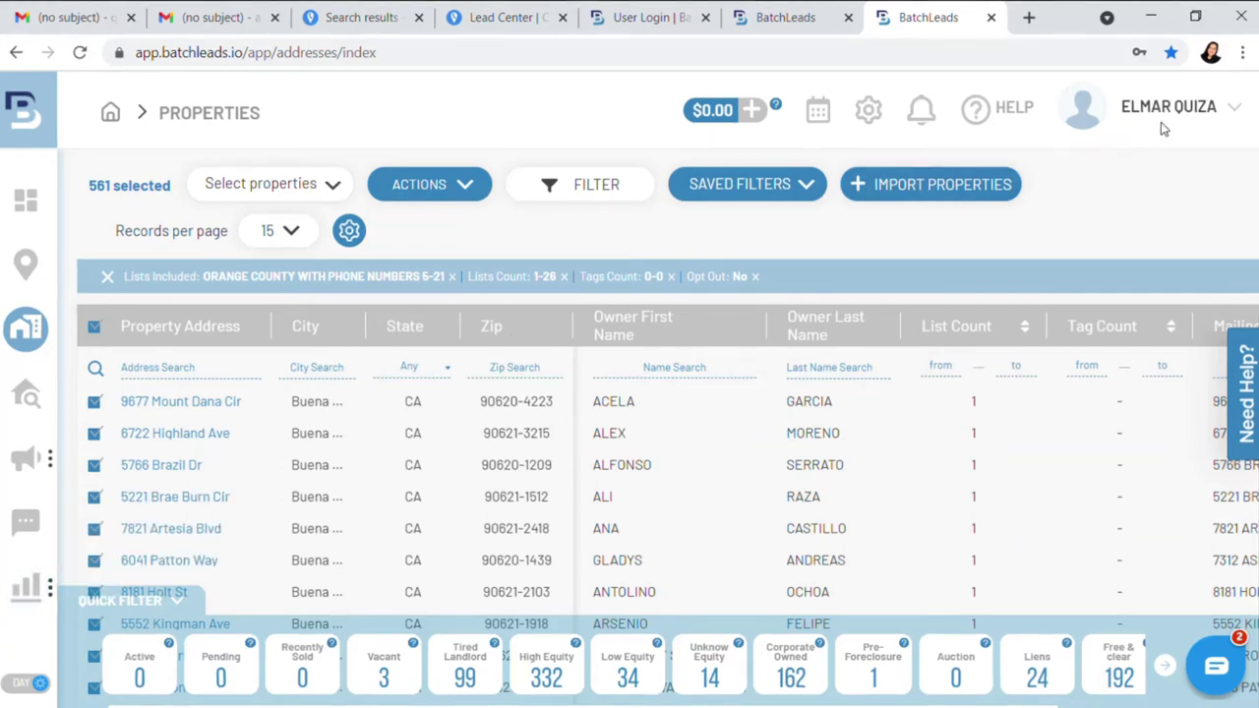
Step: Open the SMS templates in the user settings and read through all messages of the OFFER TO SELLER template
left_click(1195, 106)
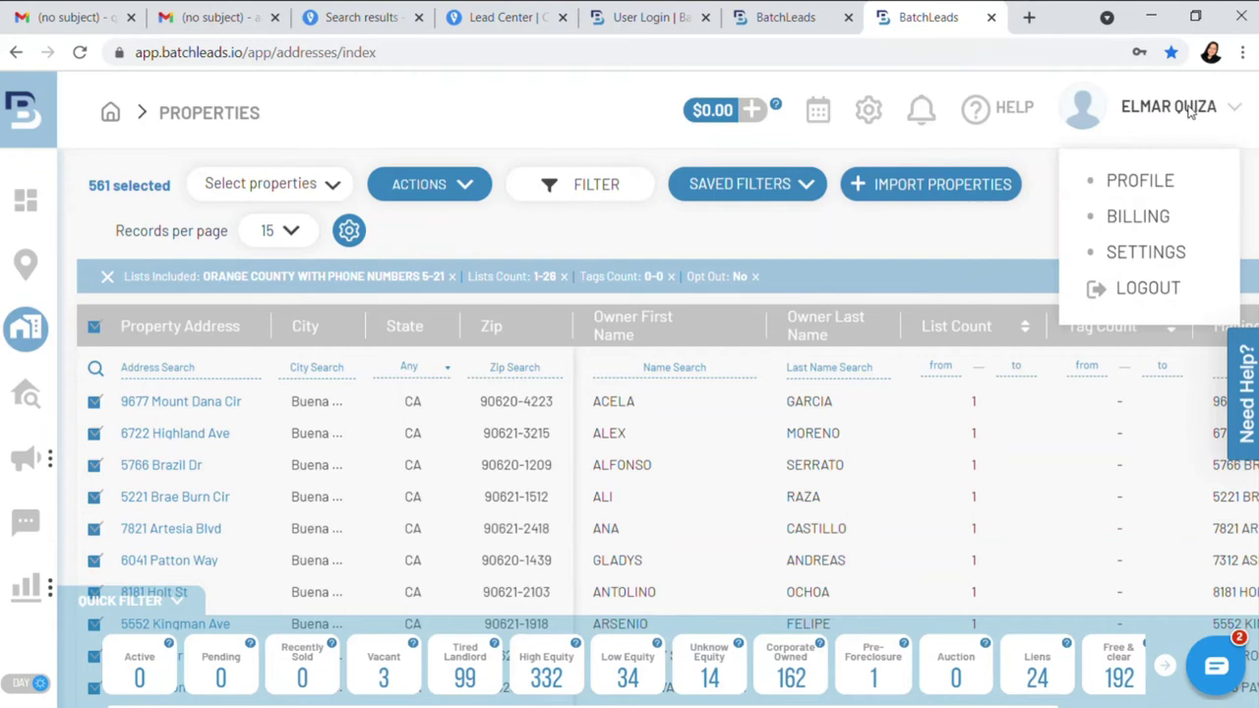
left_click(1141, 182)
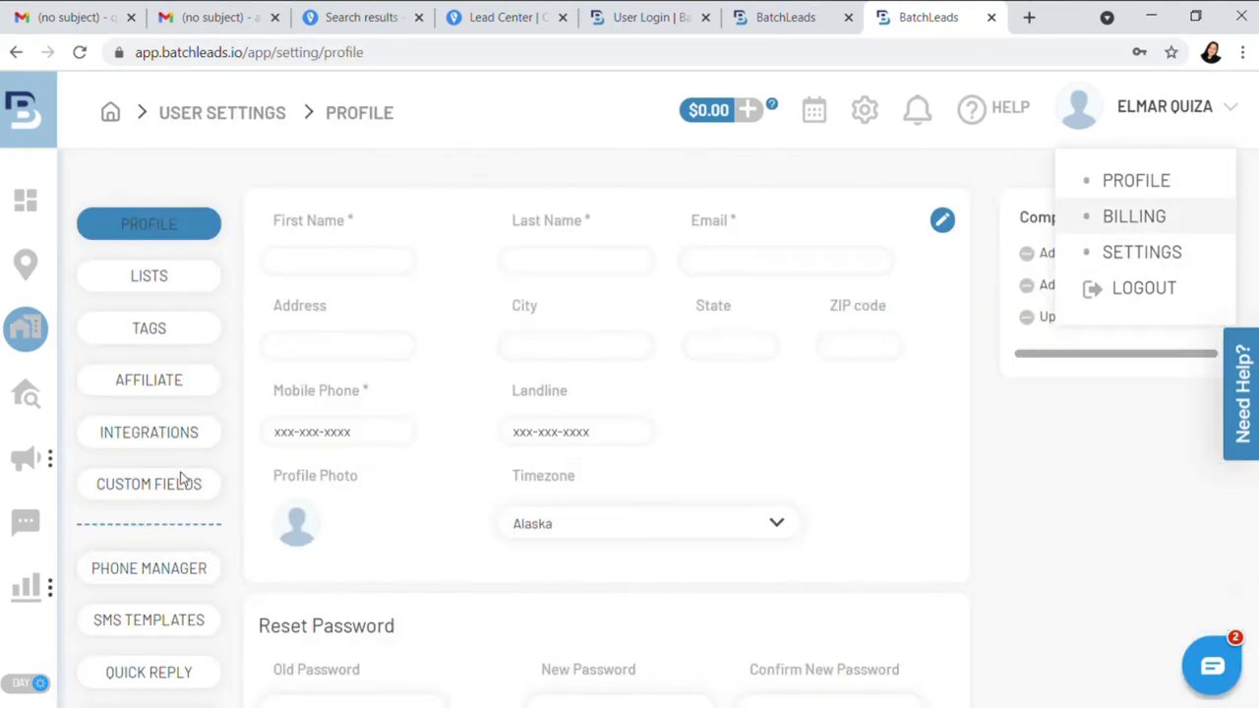
scroll(197, 593, "down", 2)
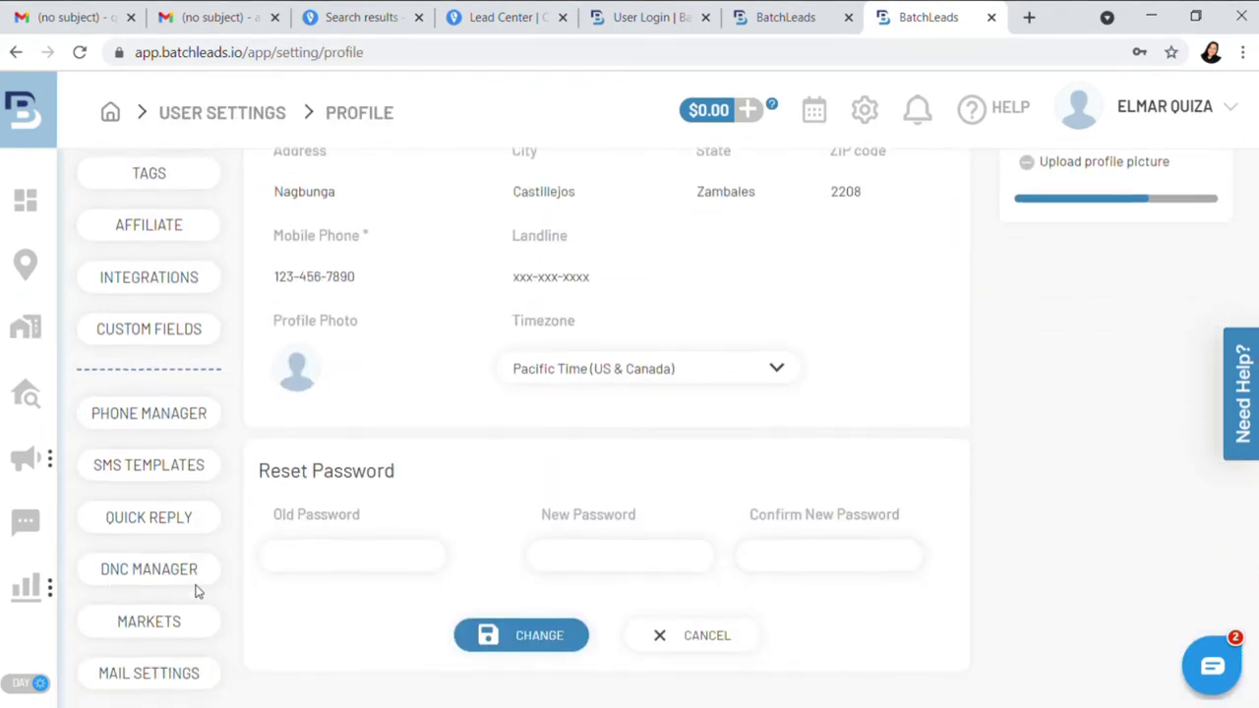
left_click(173, 479)
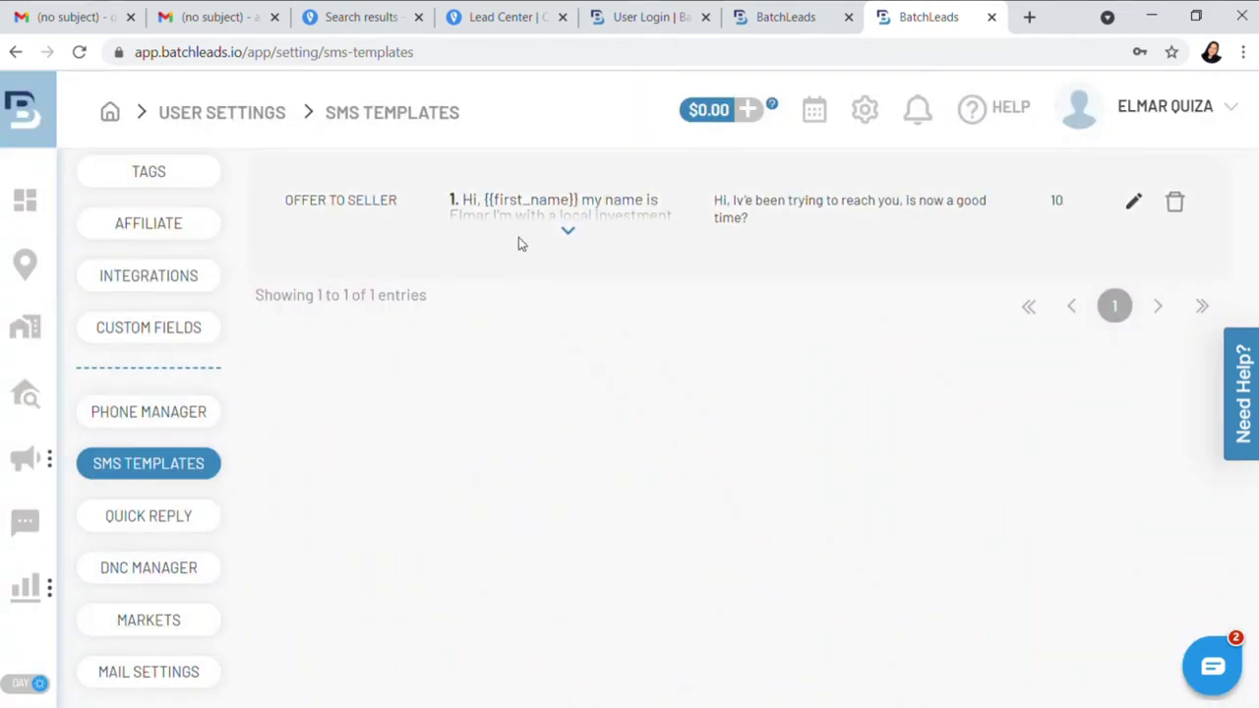
left_click(569, 233)
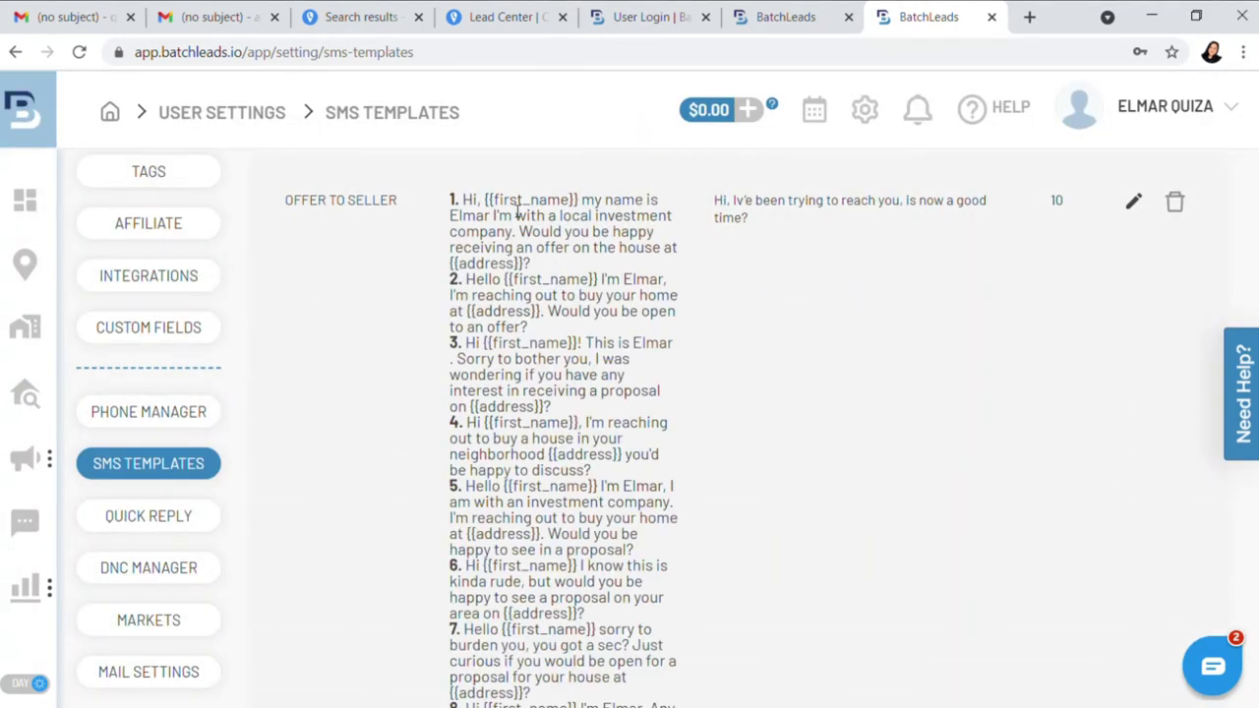
scroll(507, 505, "down", 3)
scroll(663, 470, "up", 5)
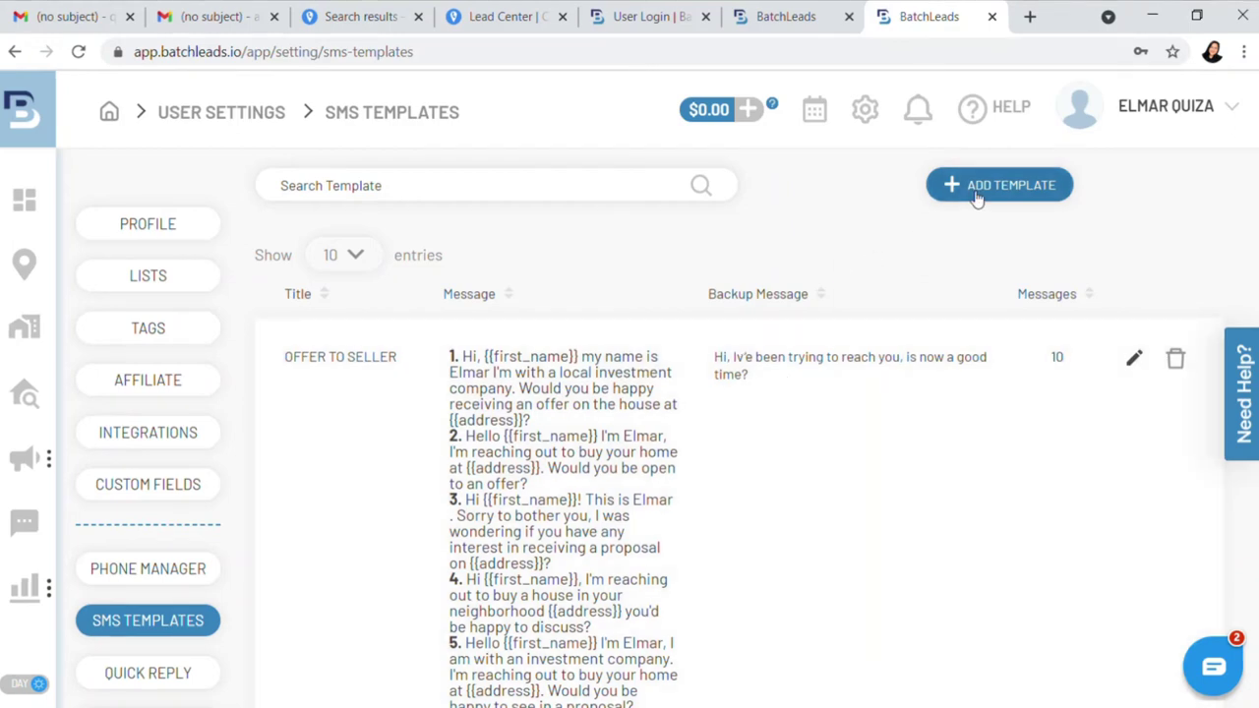
Step: Start a new SMS template and begin its first message with "Hi" followed by the First Name and Last Name placeholders
left_click(978, 192)
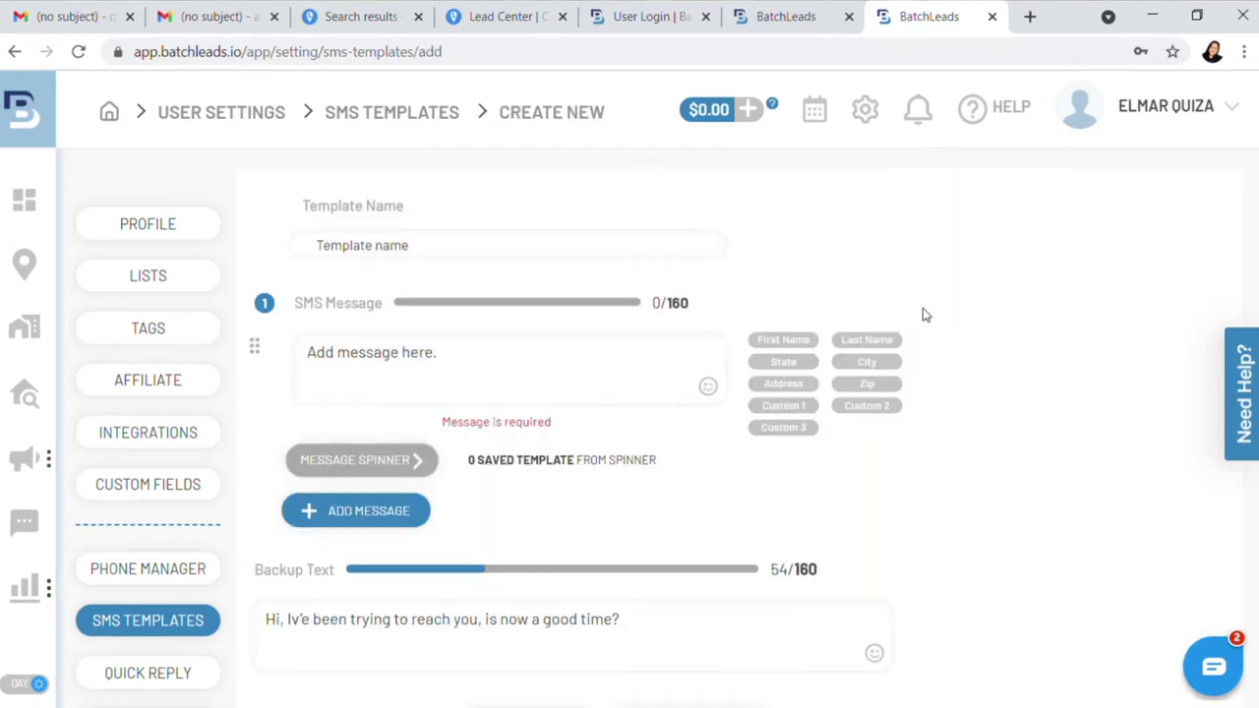
left_click(345, 363)
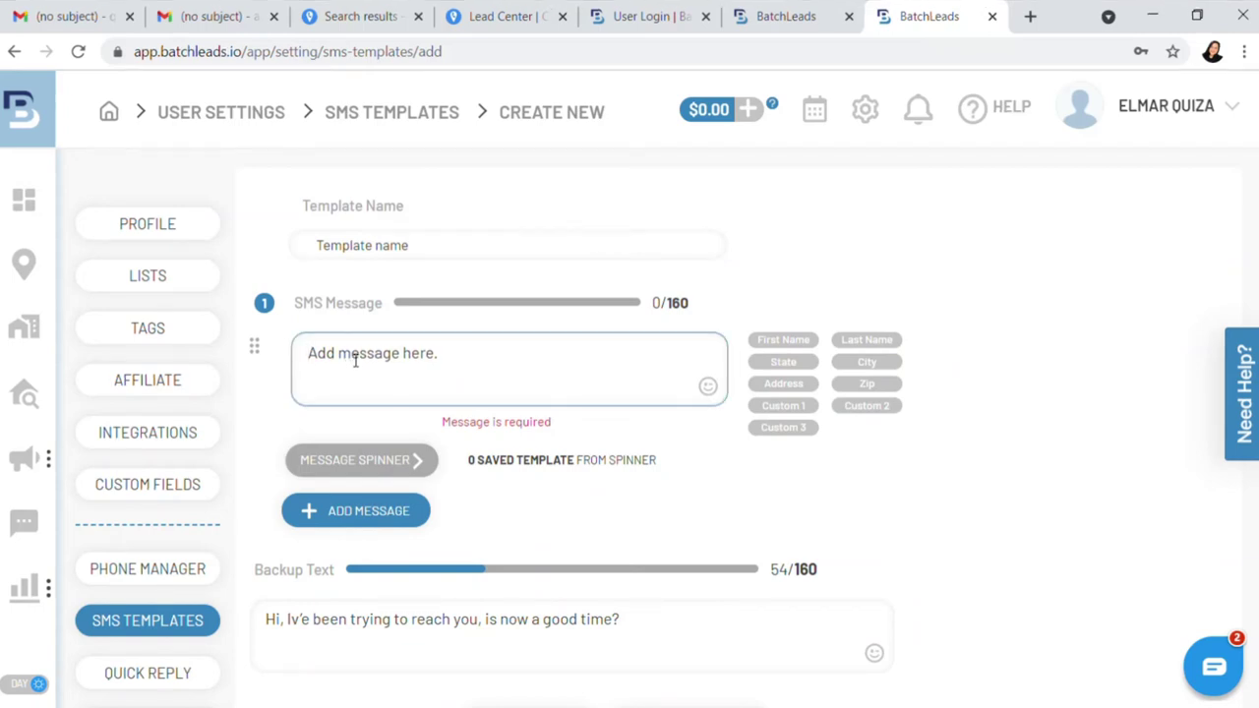
type("Hi")
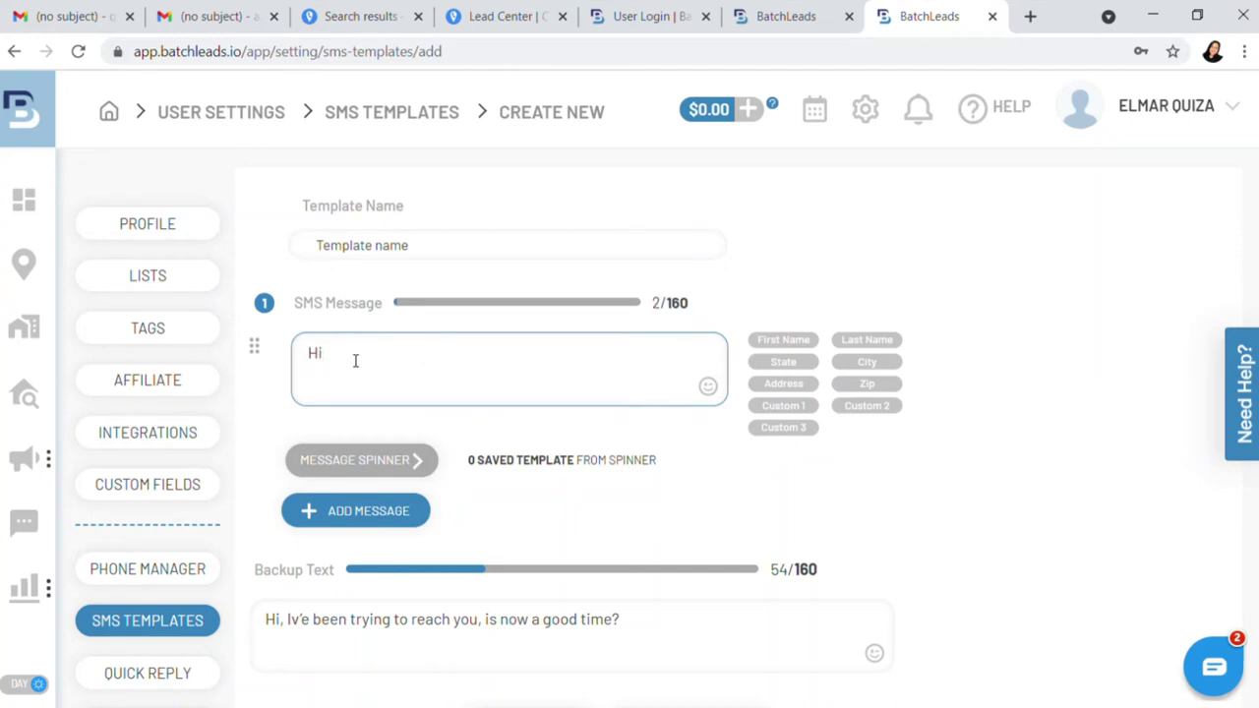
left_click(783, 342)
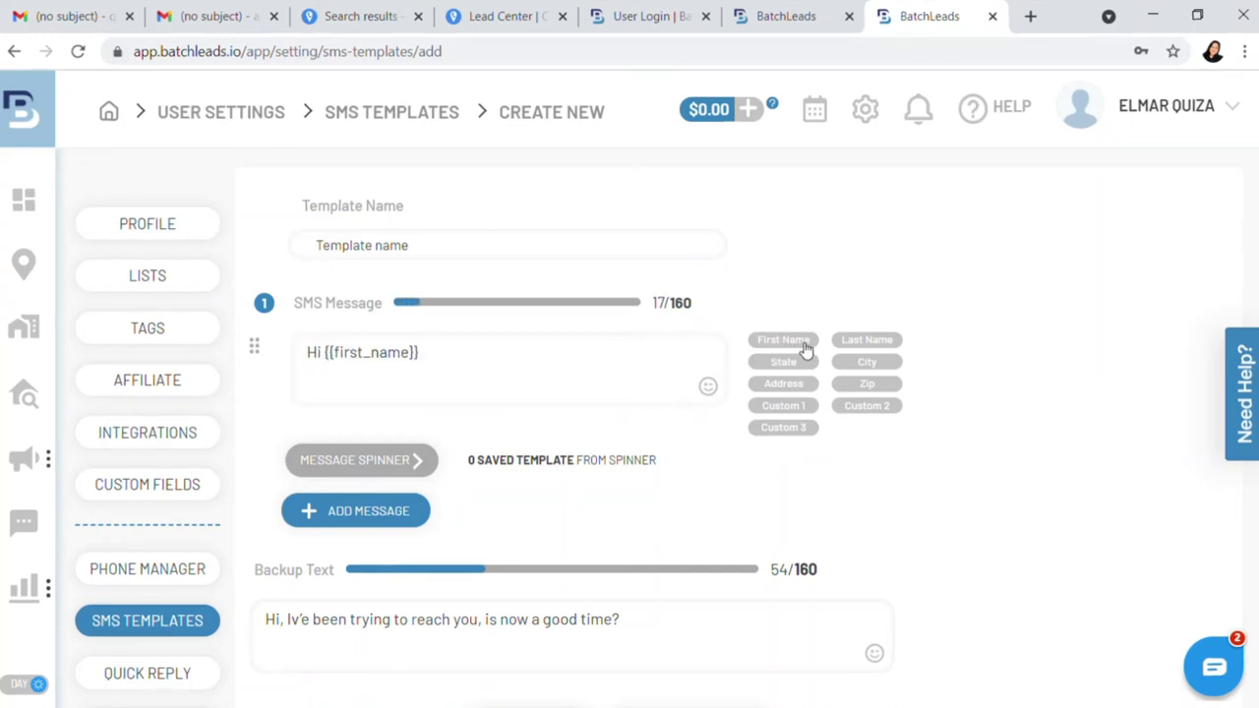
left_click(860, 341)
left_click(530, 363)
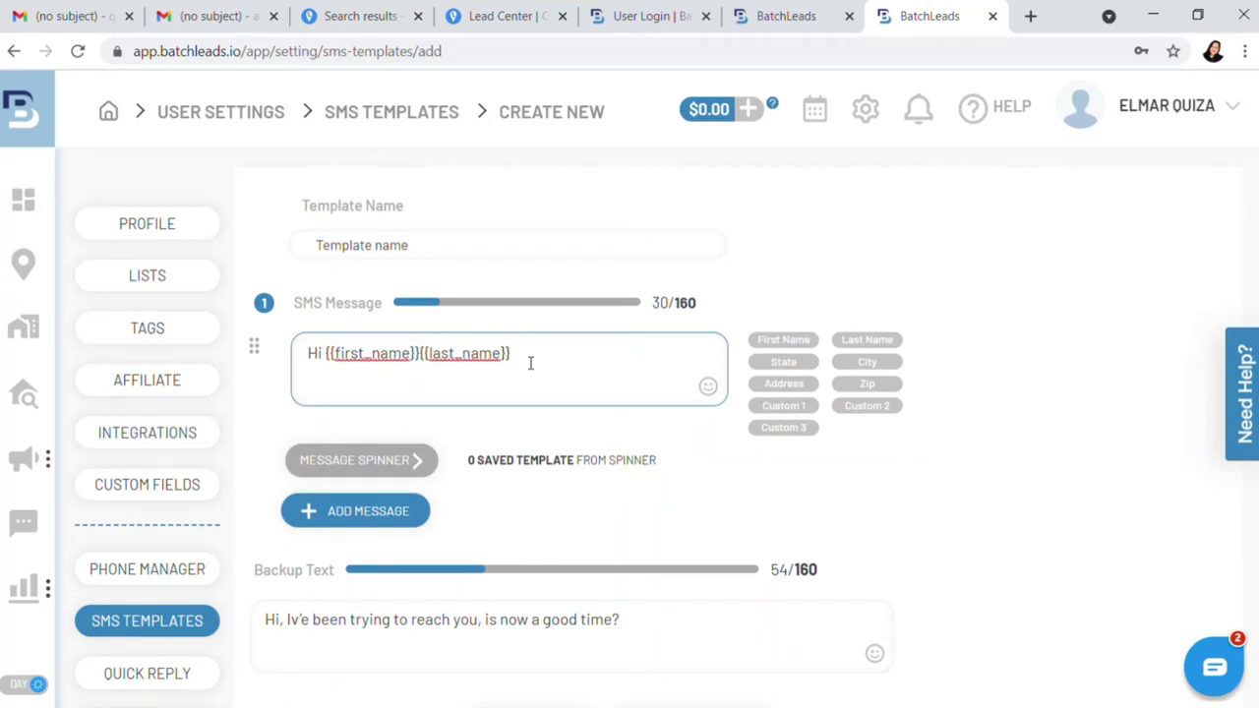
Step: Continue the message with ", this is", the sender's first name and the sentence "I'm with a local investment company."
type(", thi")
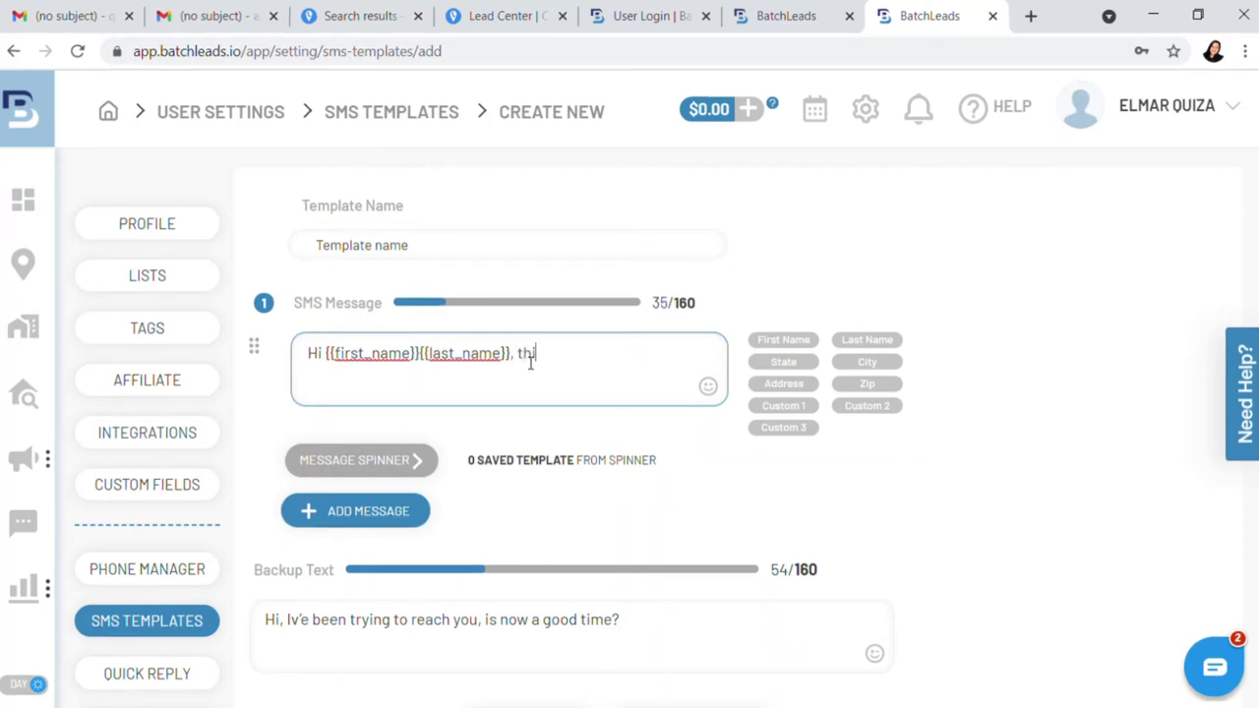
type("s is Elma")
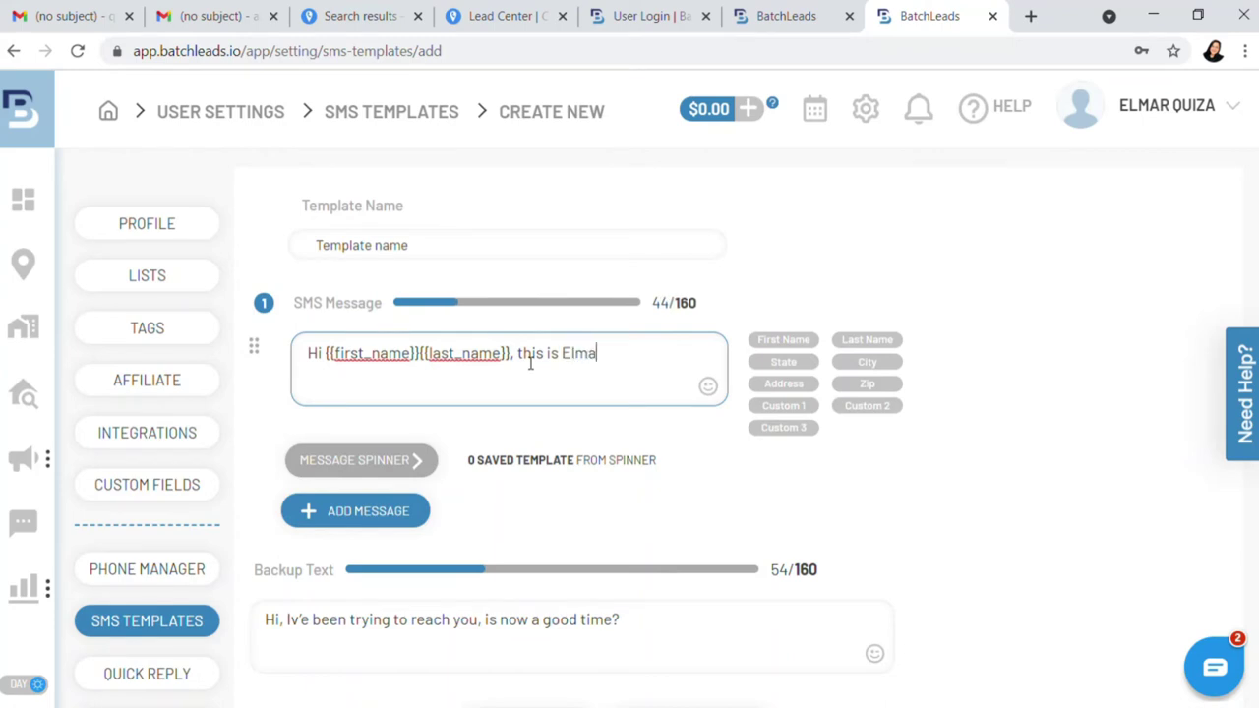
type("r ")
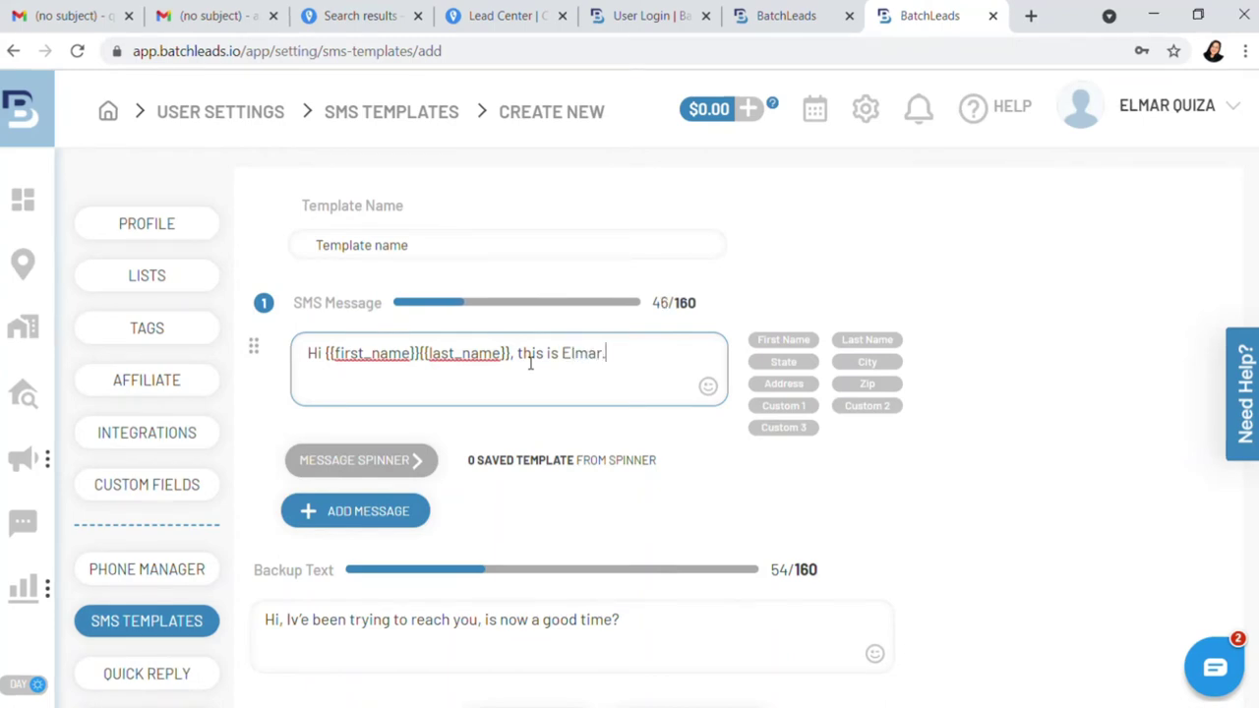
type(". I")
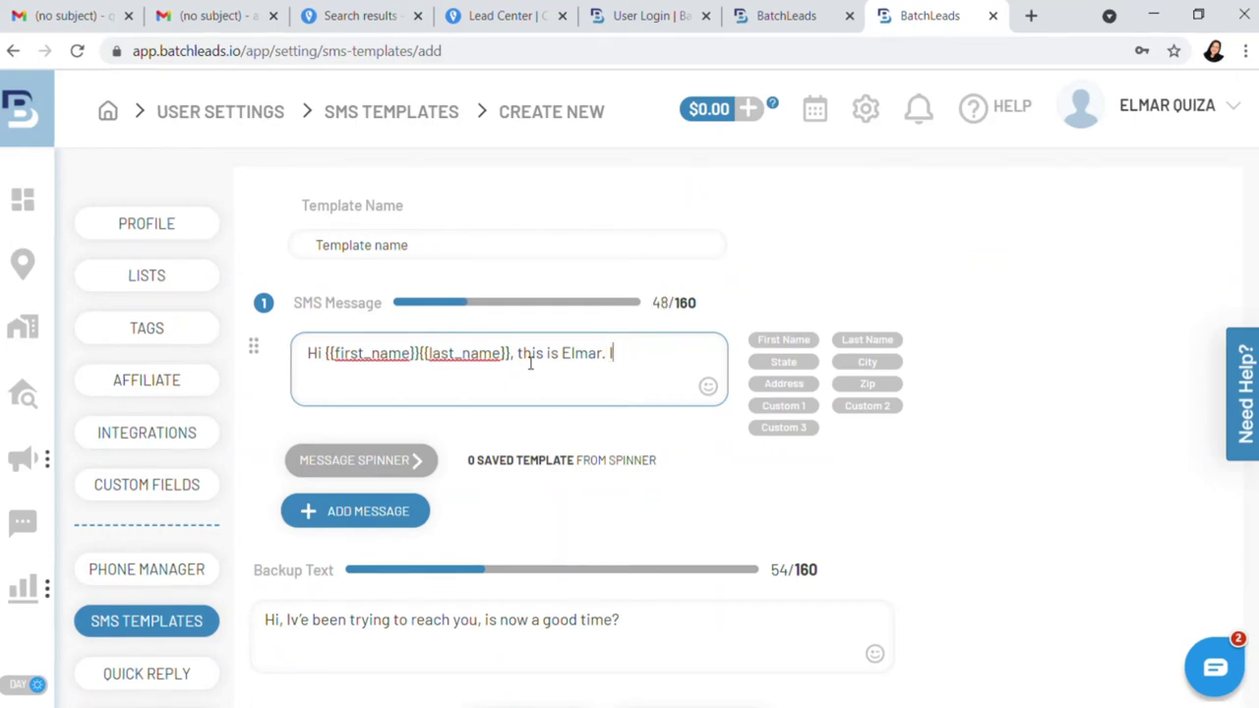
type("m 'm with a ")
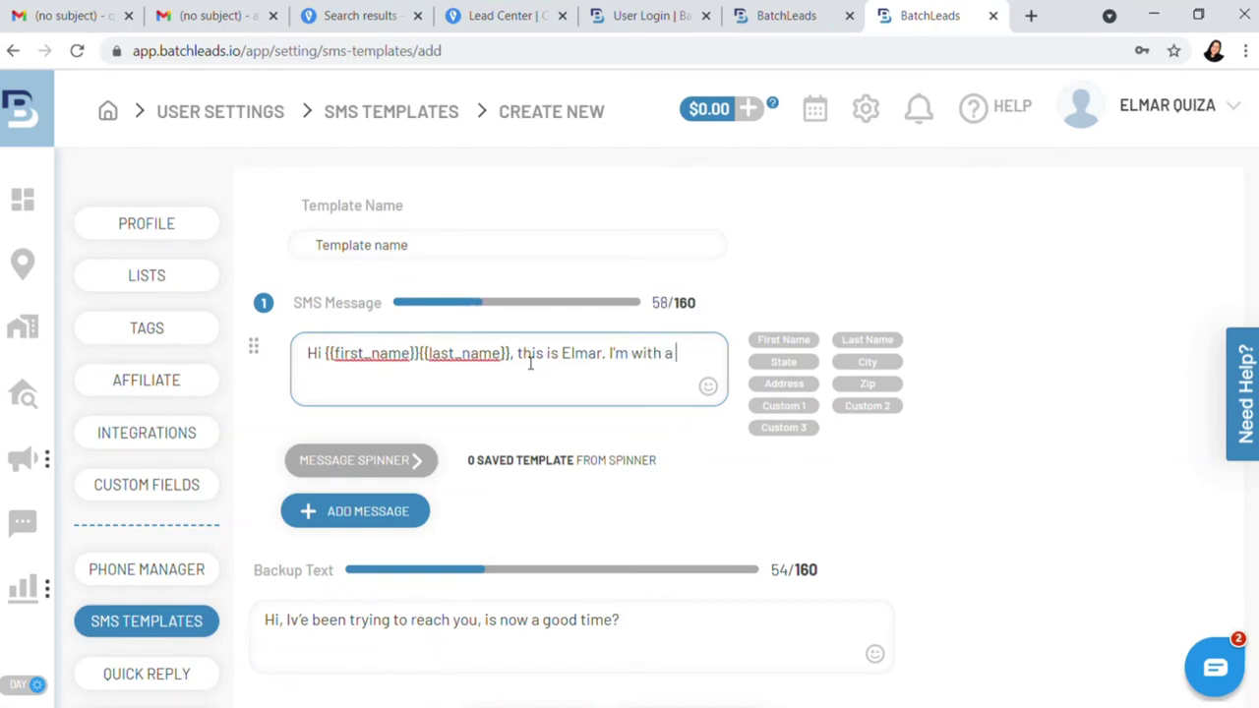
type("local inves")
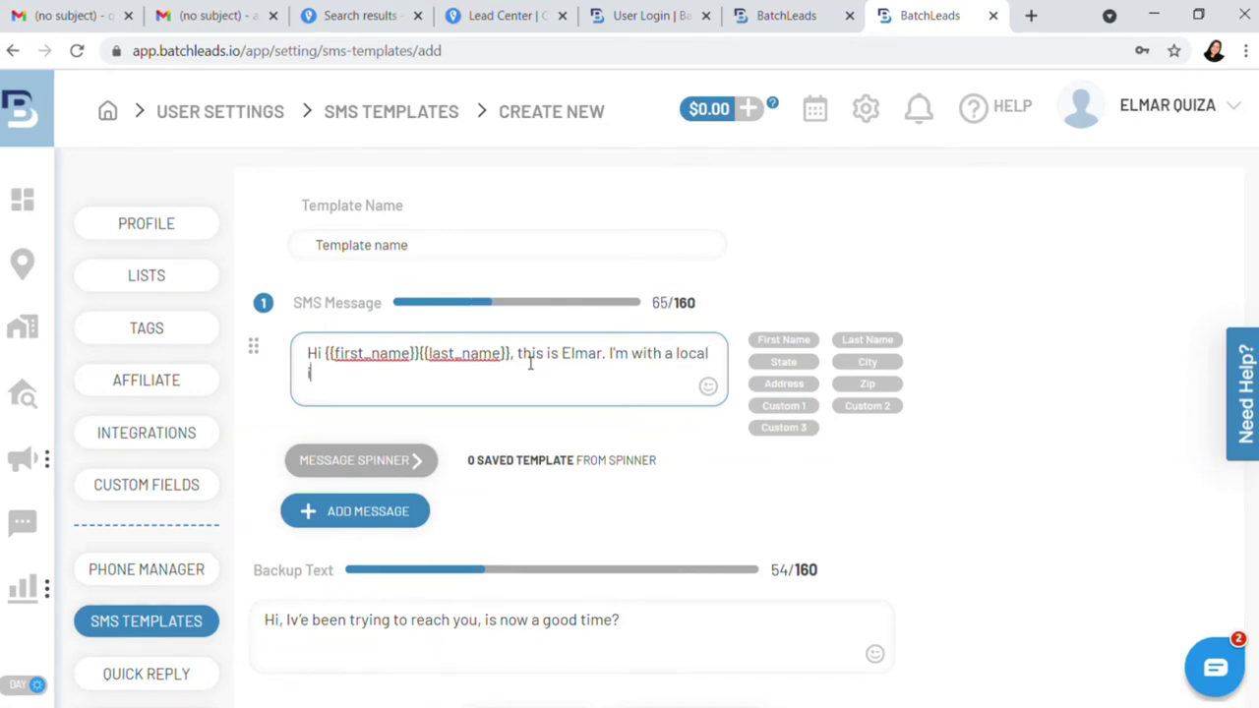
type("tment")
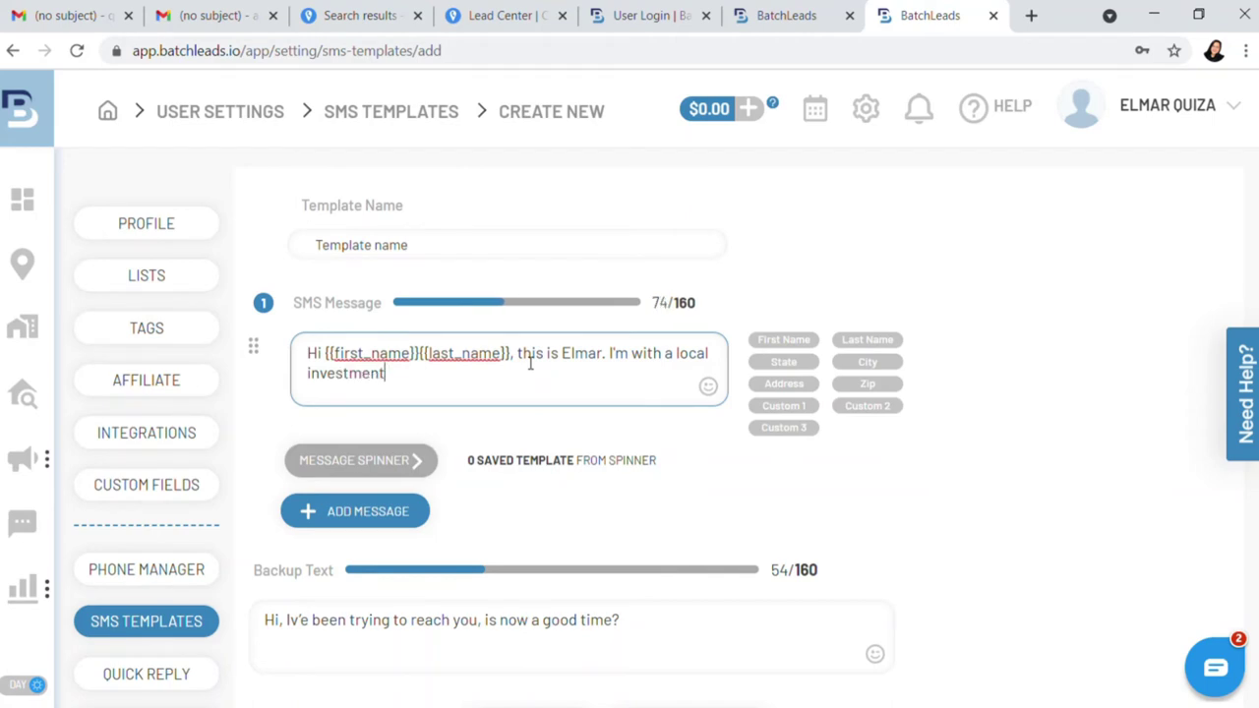
type(" compan")
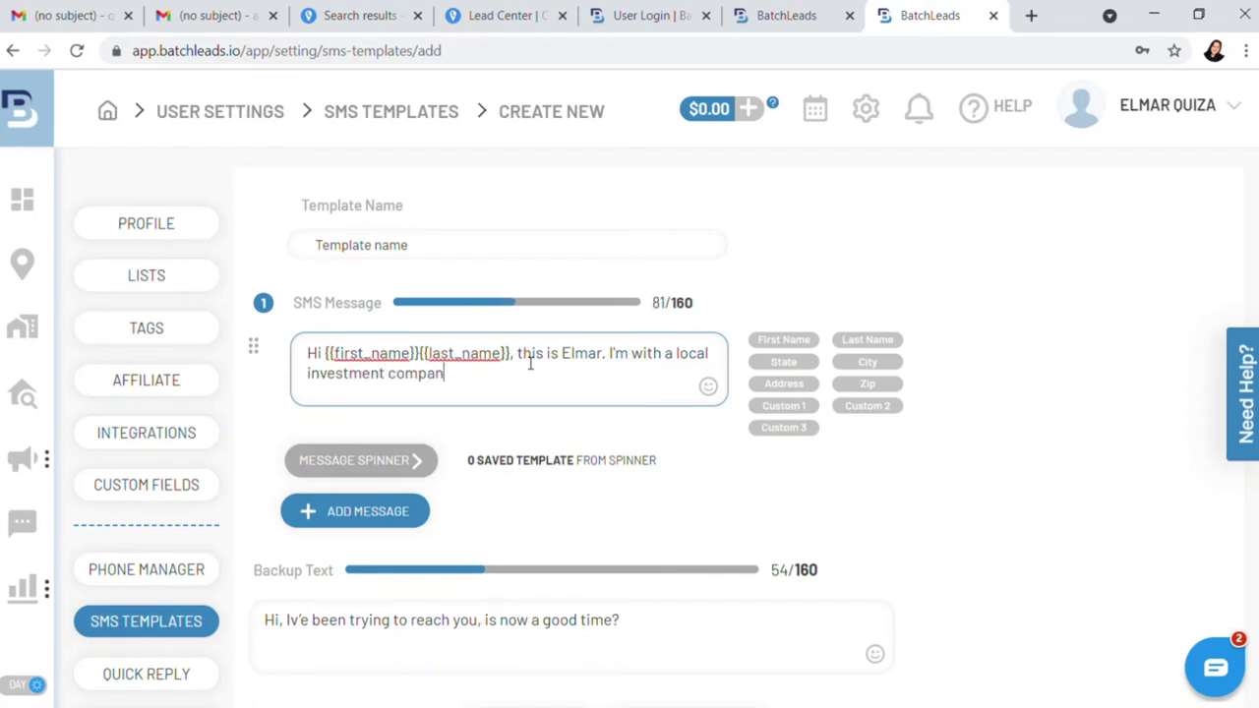
type("y. ")
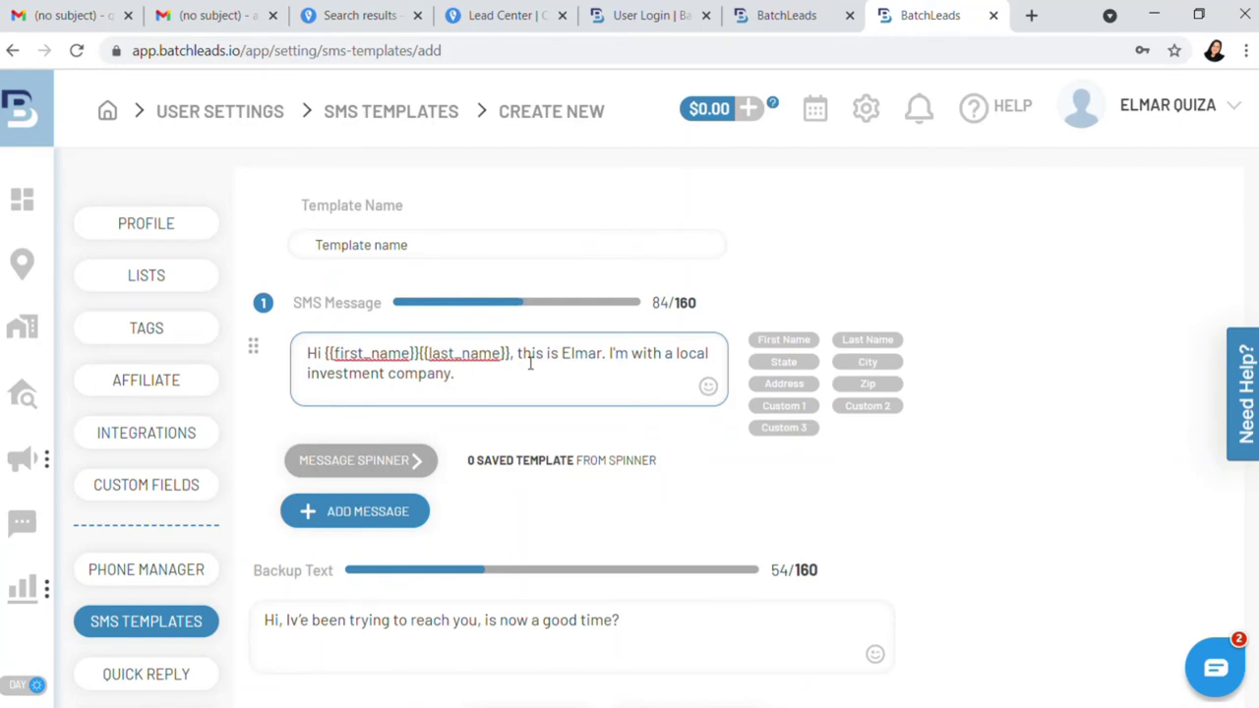
Step: Begin a question after the introduction in the SMS message with the words "Would you"
type("Woul")
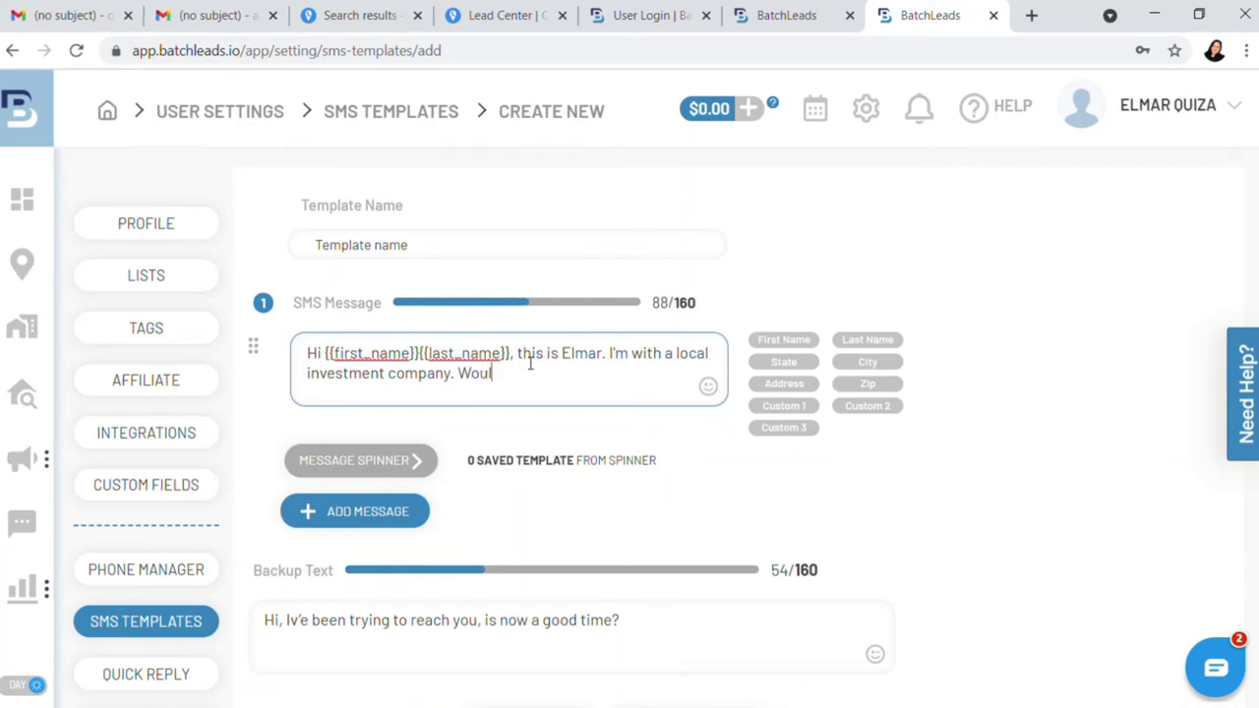
type("d ypu")
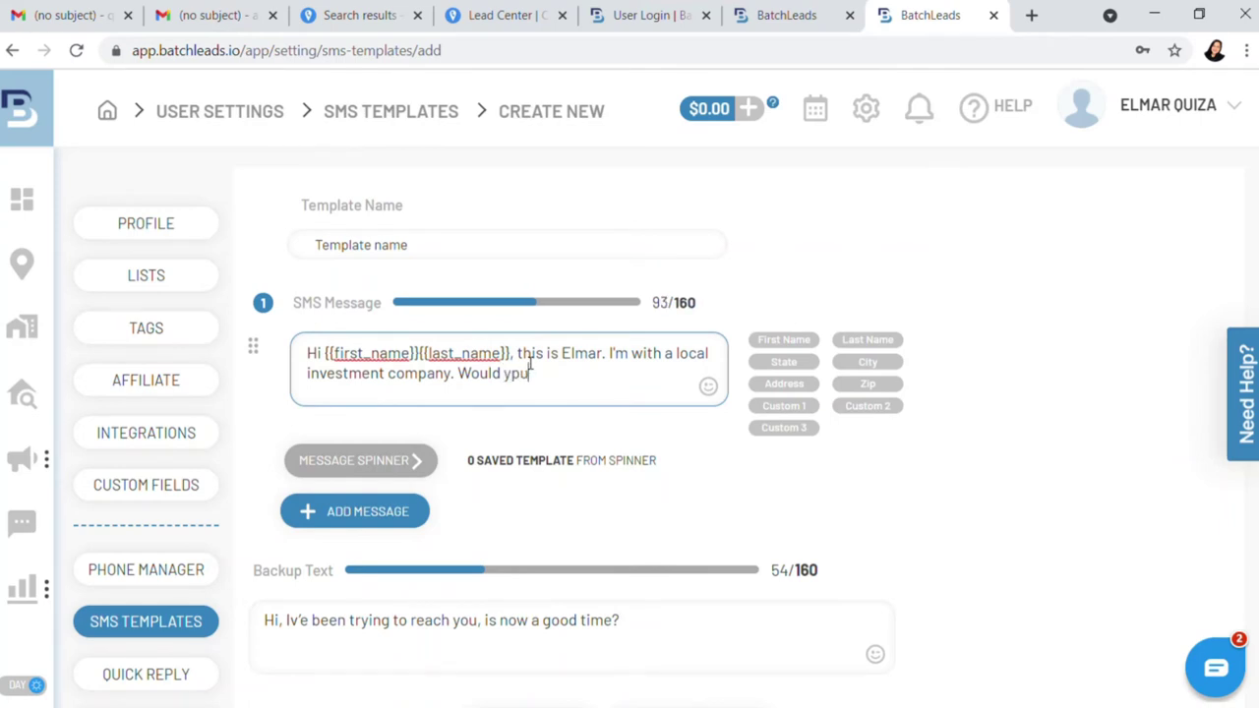
key("BackSpace")
key("BackSpace")
type("ou ")
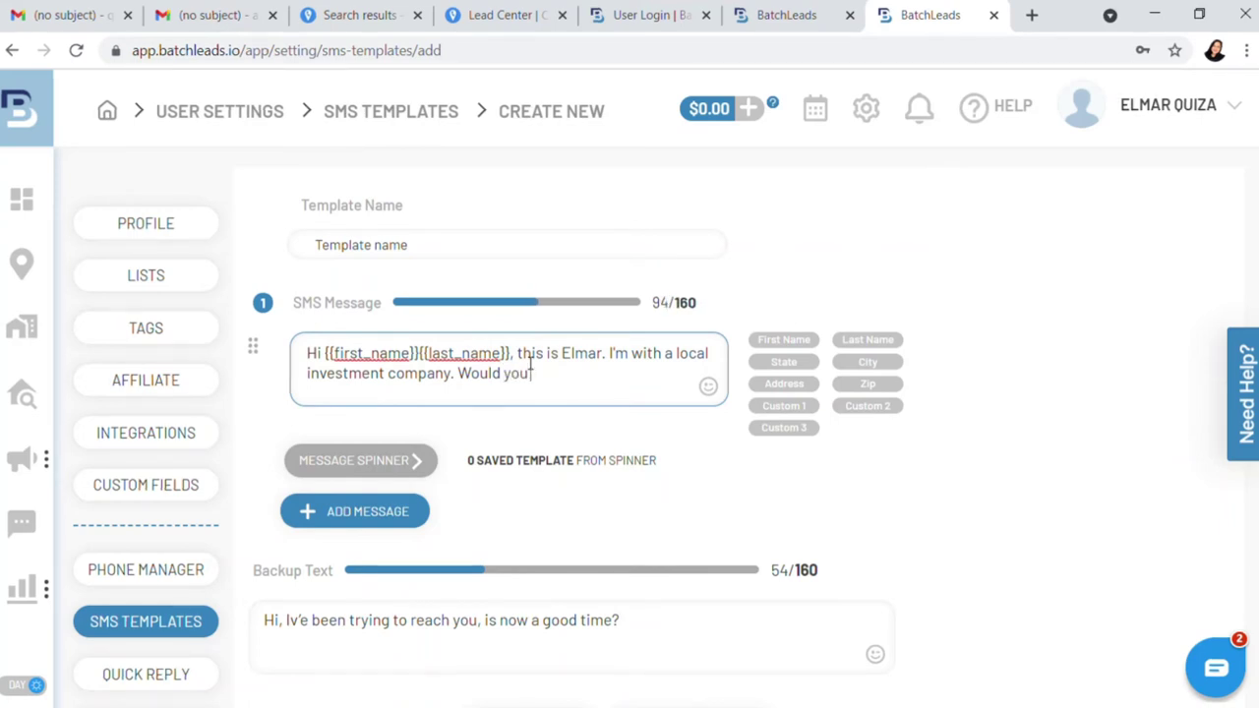
type("like to")
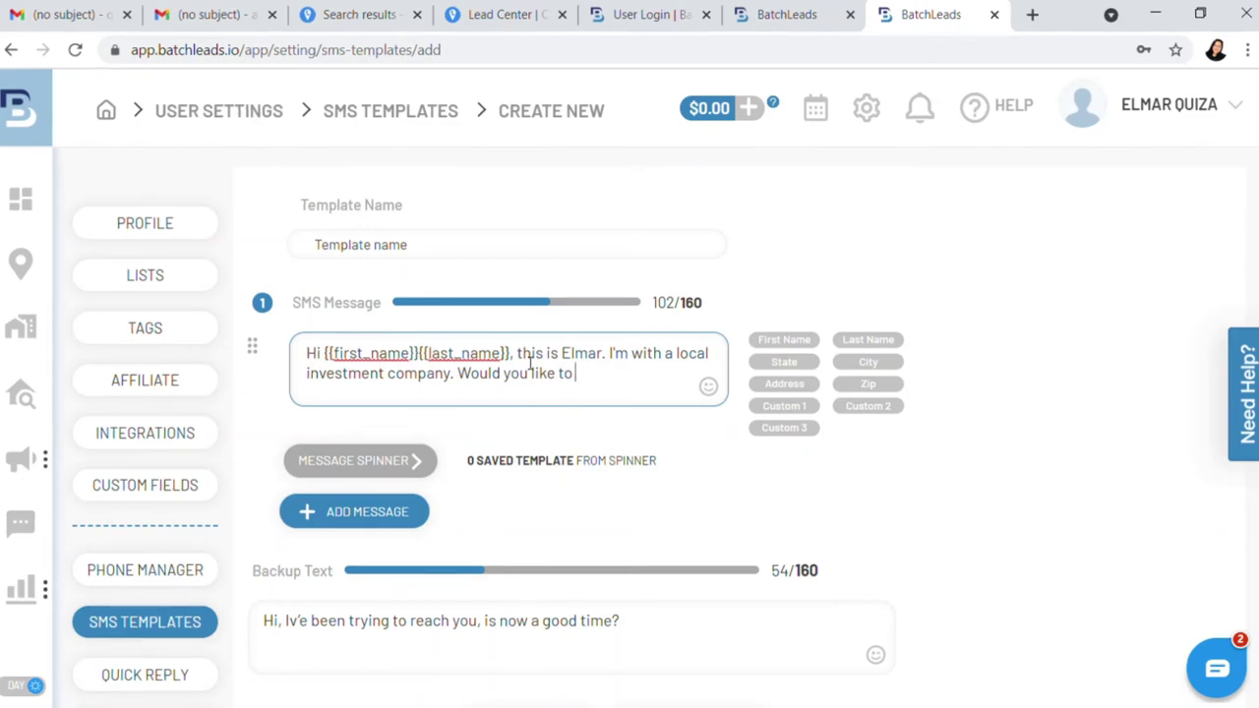
key("BackSpace")
key("BackSpace")
key("BackSpace")
key("BackSpace")
key("BackSpace")
key("BackSpace")
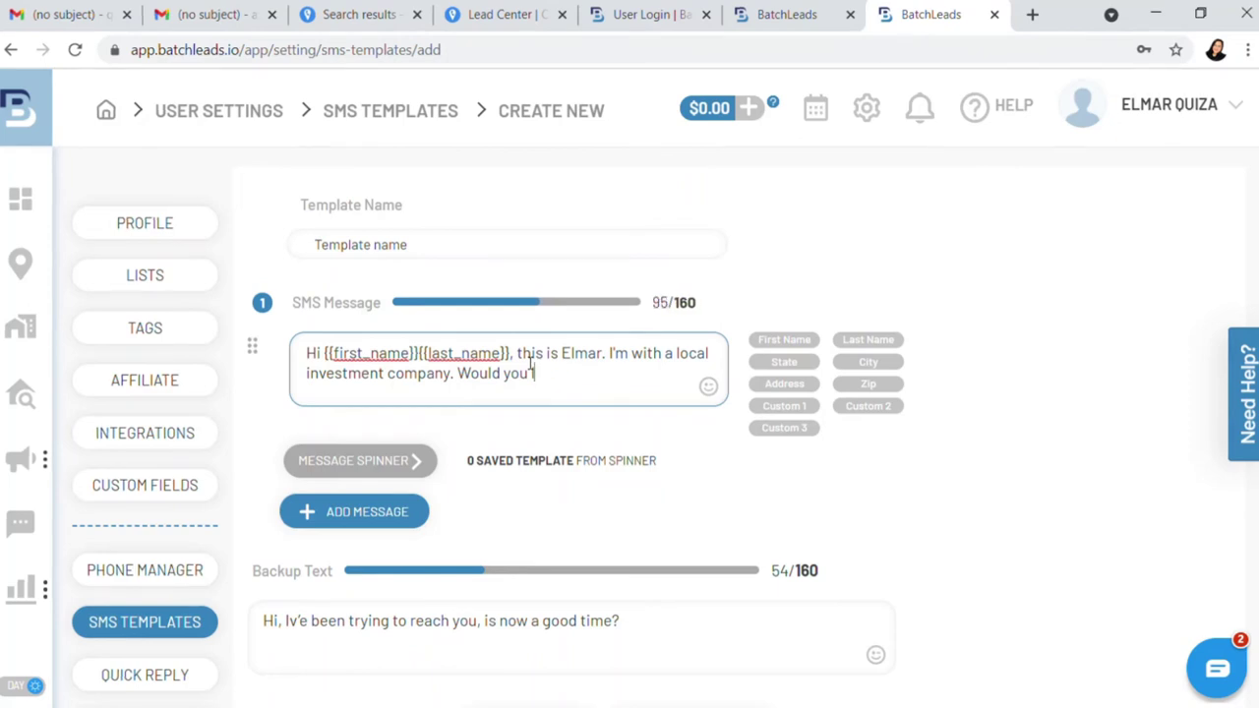
key("BackSpace")
key("BackSpace")
Step: Continue the question in the first SMS message with "be open to an offer in"
type("be open ")
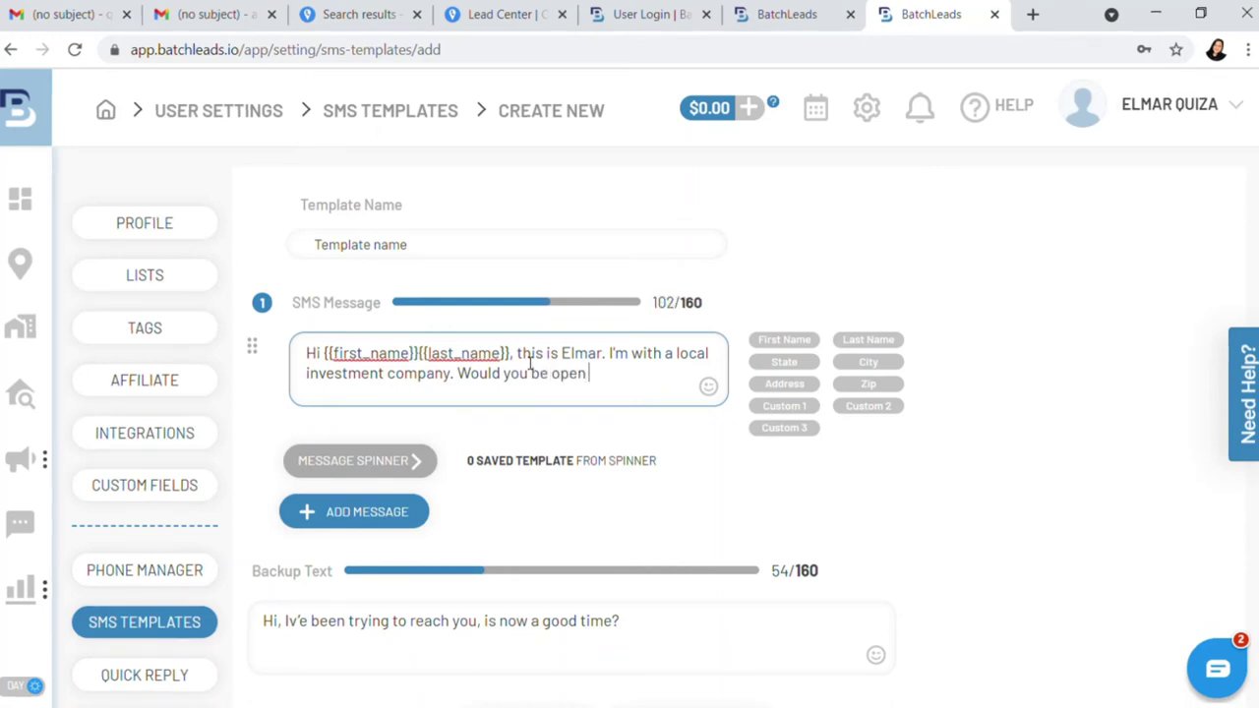
type("to an offer for")
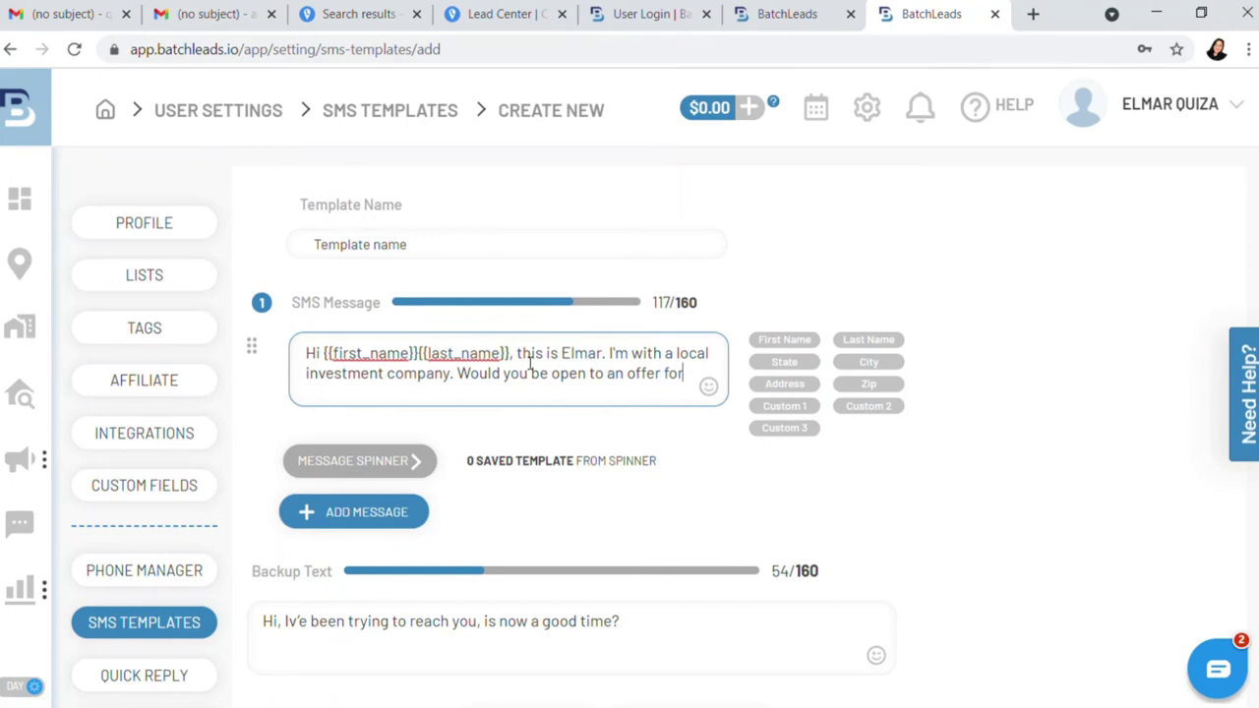
key("BackSpace")
key("BackSpace")
key("BackSpace")
type("in")
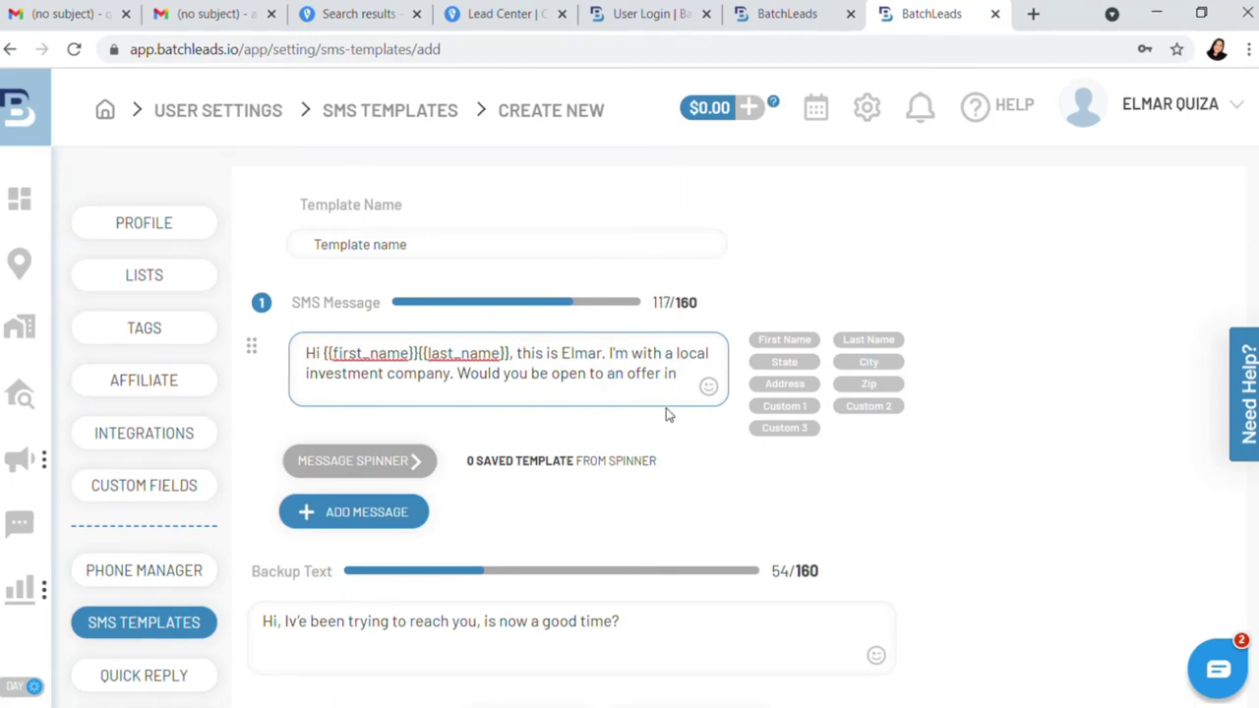
Step: Finish the question with a single Address placeholder followed by a question mark, removing the duplicate placeholder
double_click(779, 386)
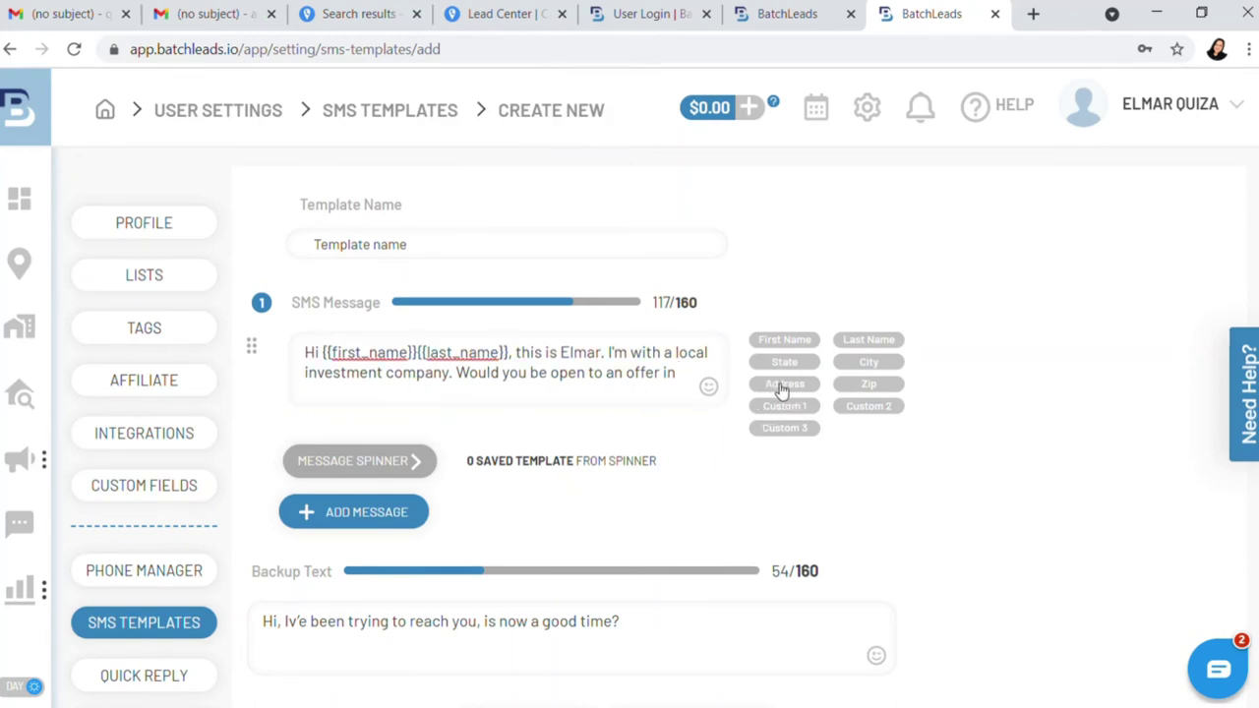
left_click(516, 402)
key("BackSpace")
key("BackSpace")
key("BackSpace")
key("BackSpace")
key("BackSpace")
key("BackSpace")
key("BackSpace")
key("BackSpace")
key("BackSpace")
key("BackSpace")
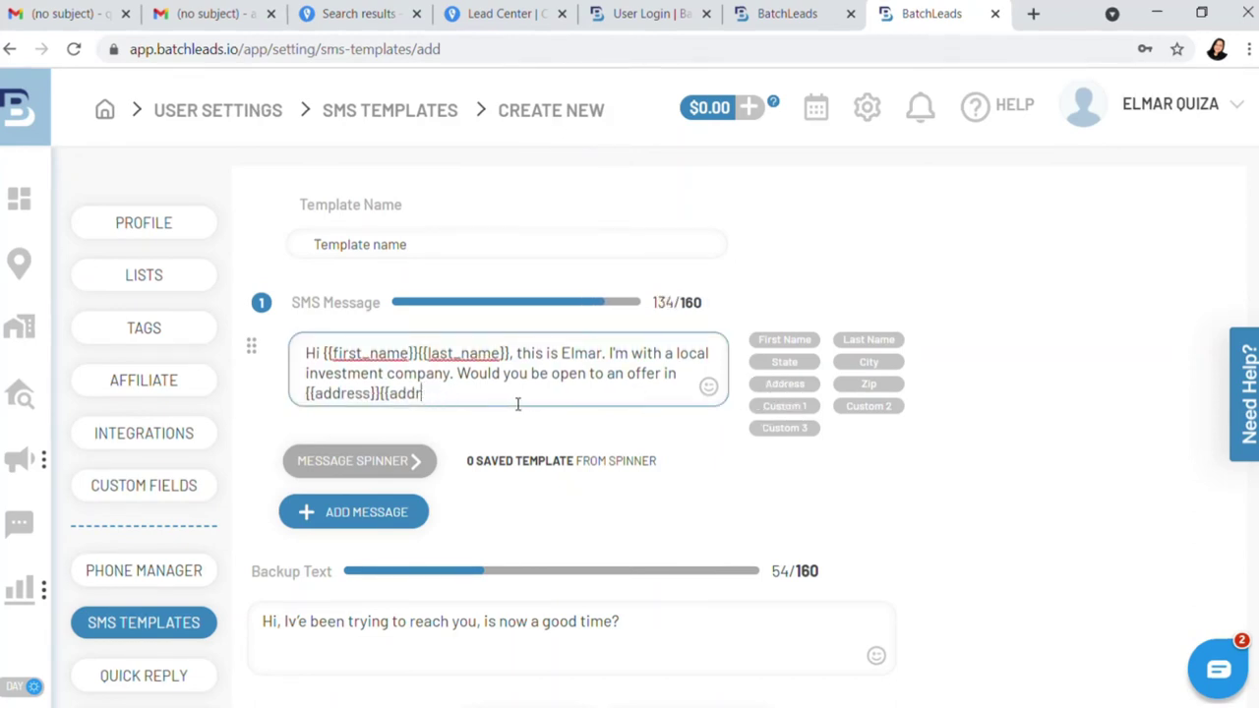
key("BackSpace")
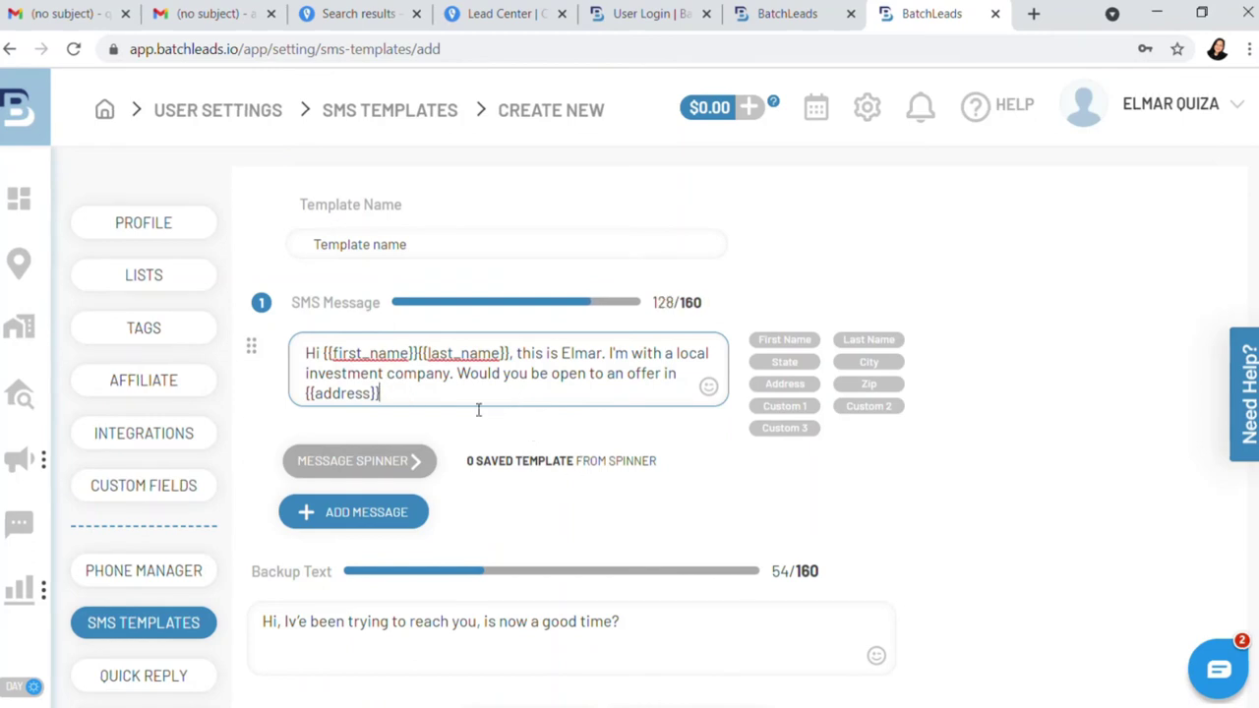
type("?")
Step: Try to save the SMS template, and add a second and third blank message to it
scroll(792, 545, "down", 1)
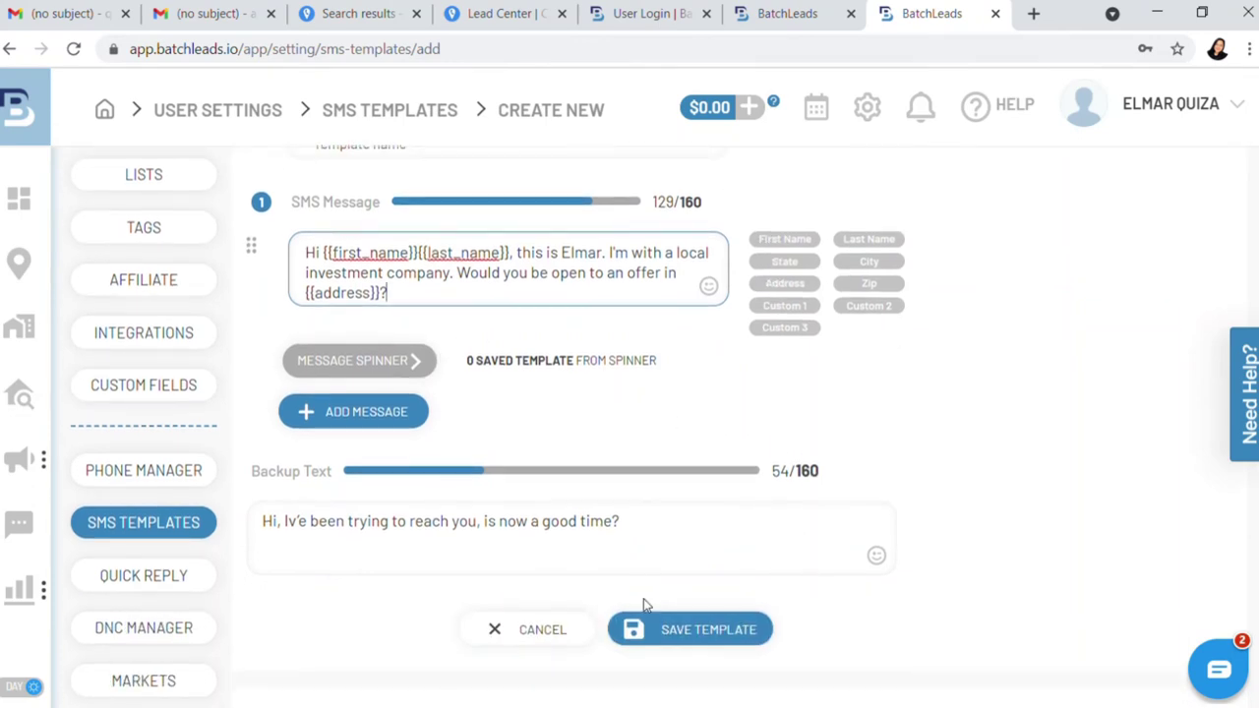
left_click(679, 644)
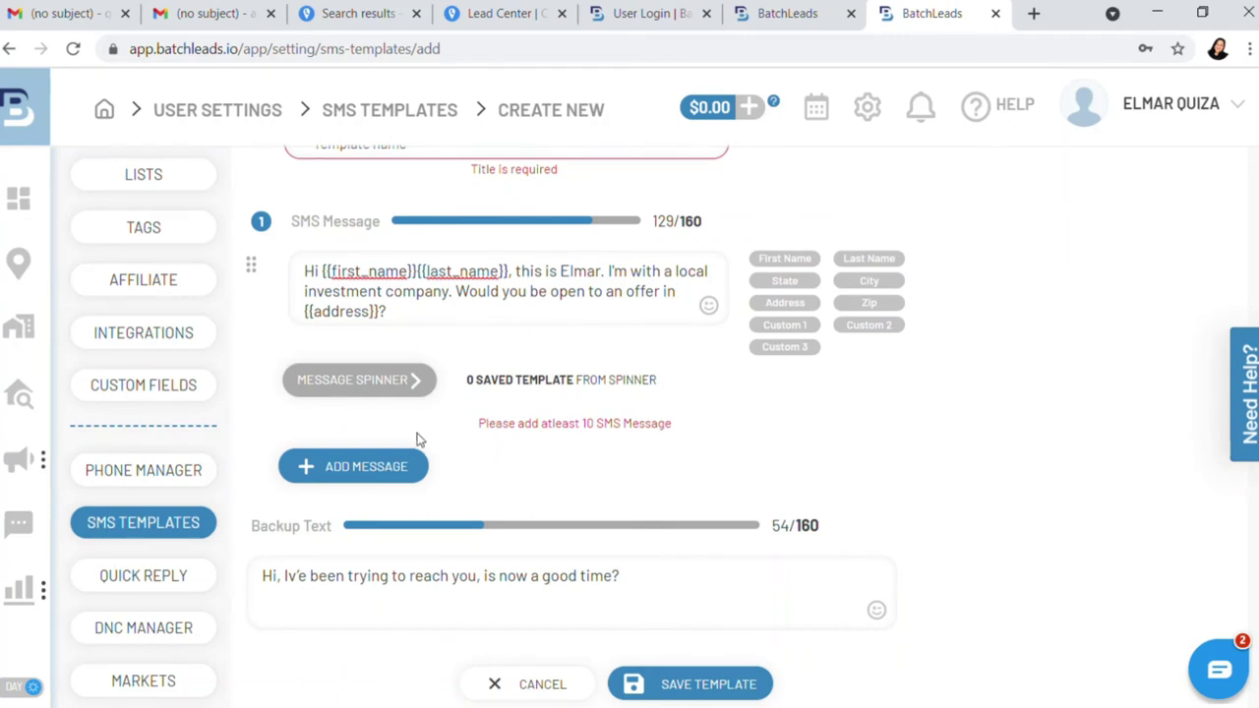
left_click(370, 468)
scroll(409, 544, "down", 2)
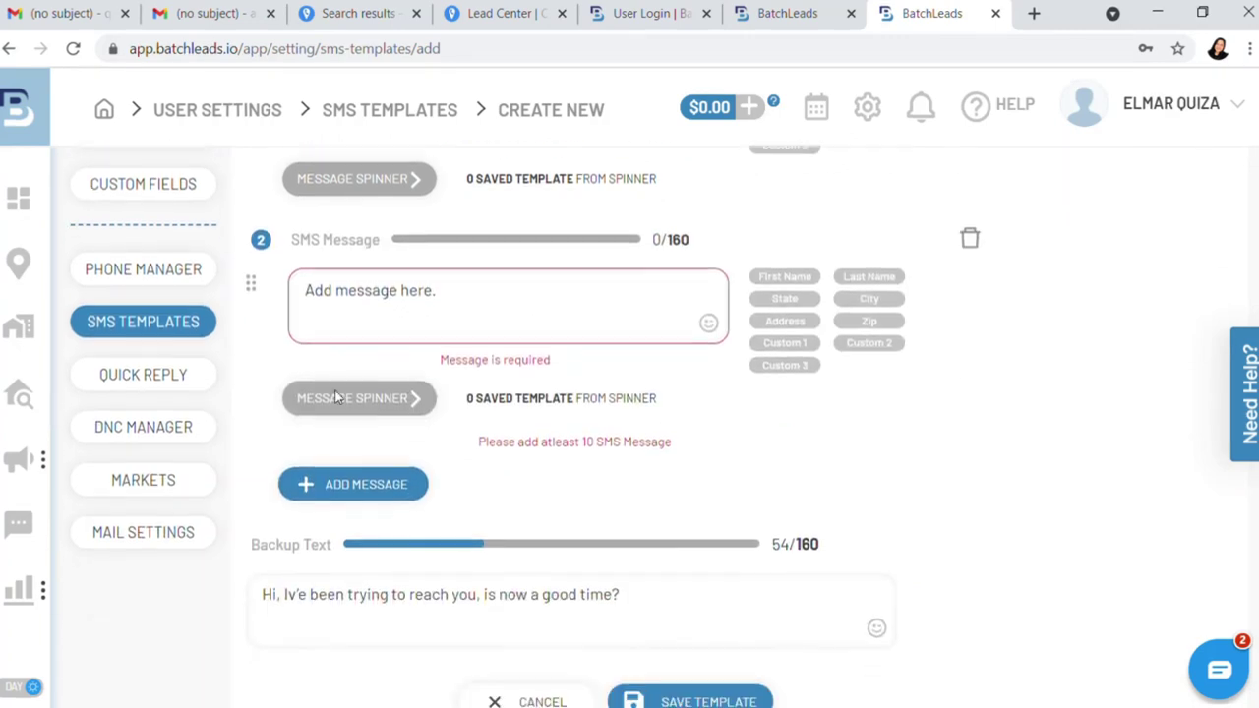
left_click(364, 485)
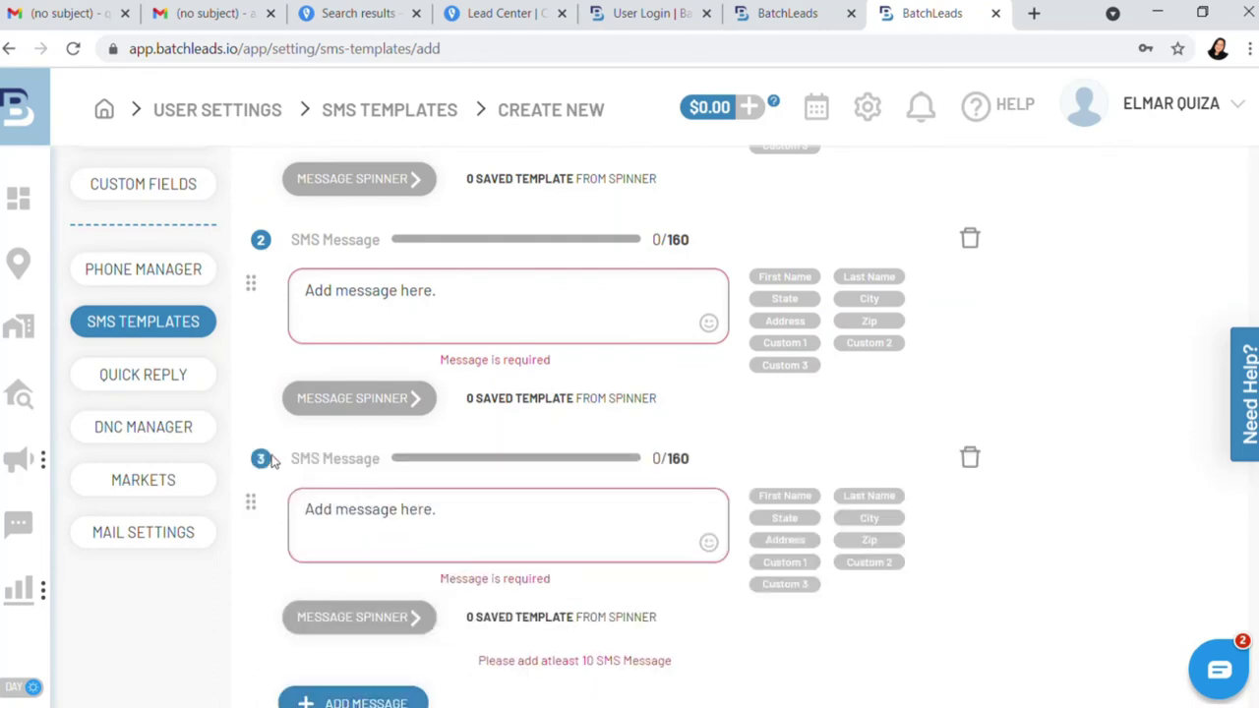
scroll(561, 496, "down", 3)
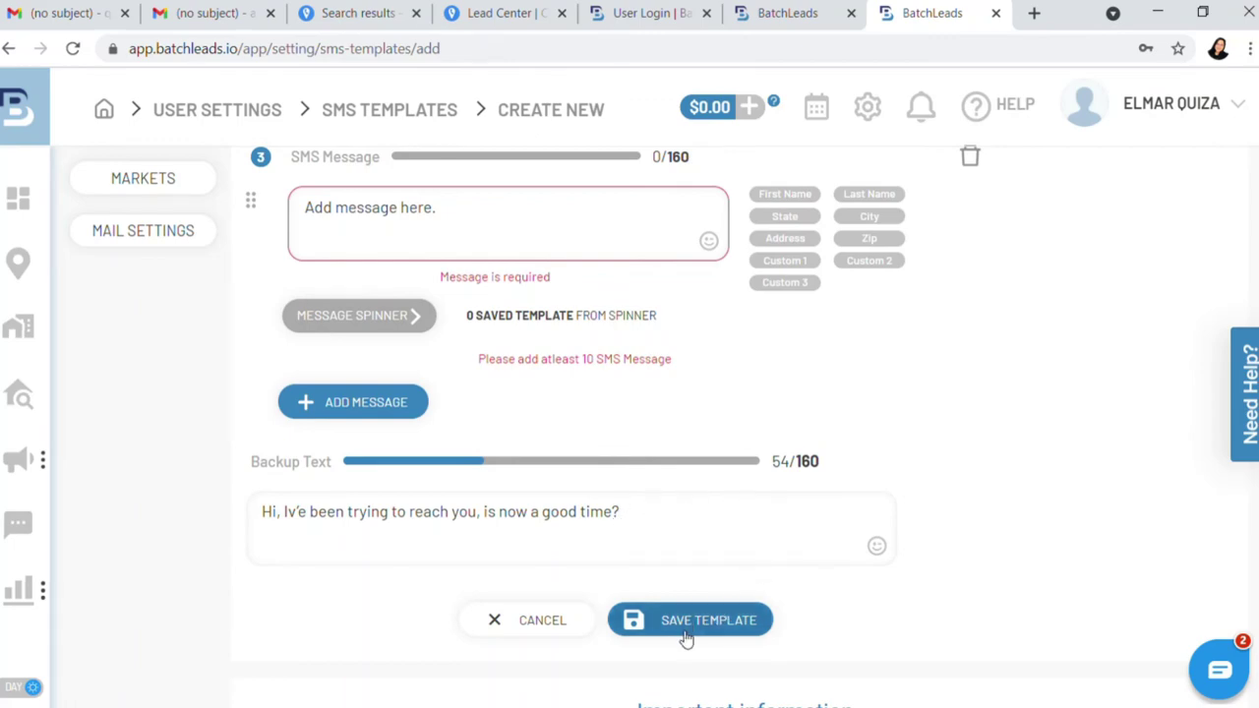
Step: Return to the SMS templates list without saving the draft and review the expanded messages of the OFFER TO SELLER template
scroll(915, 604, "up", 3)
scroll(929, 590, "up", 3)
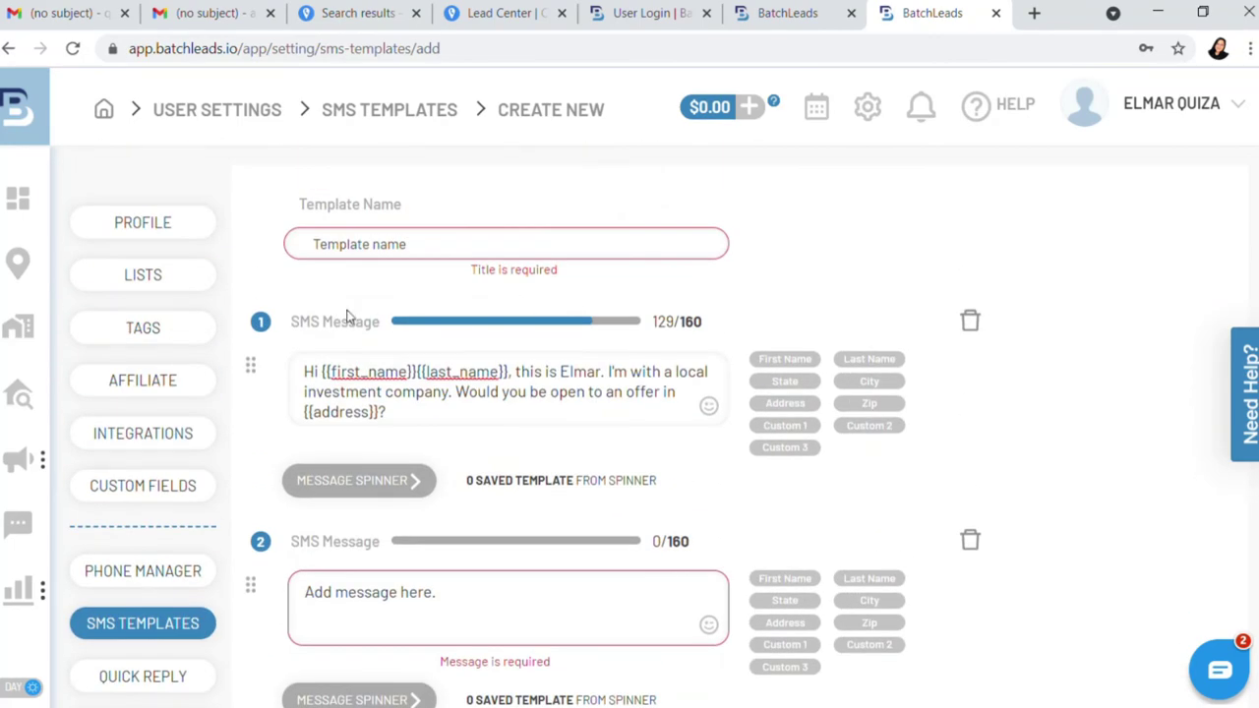
left_click(154, 635)
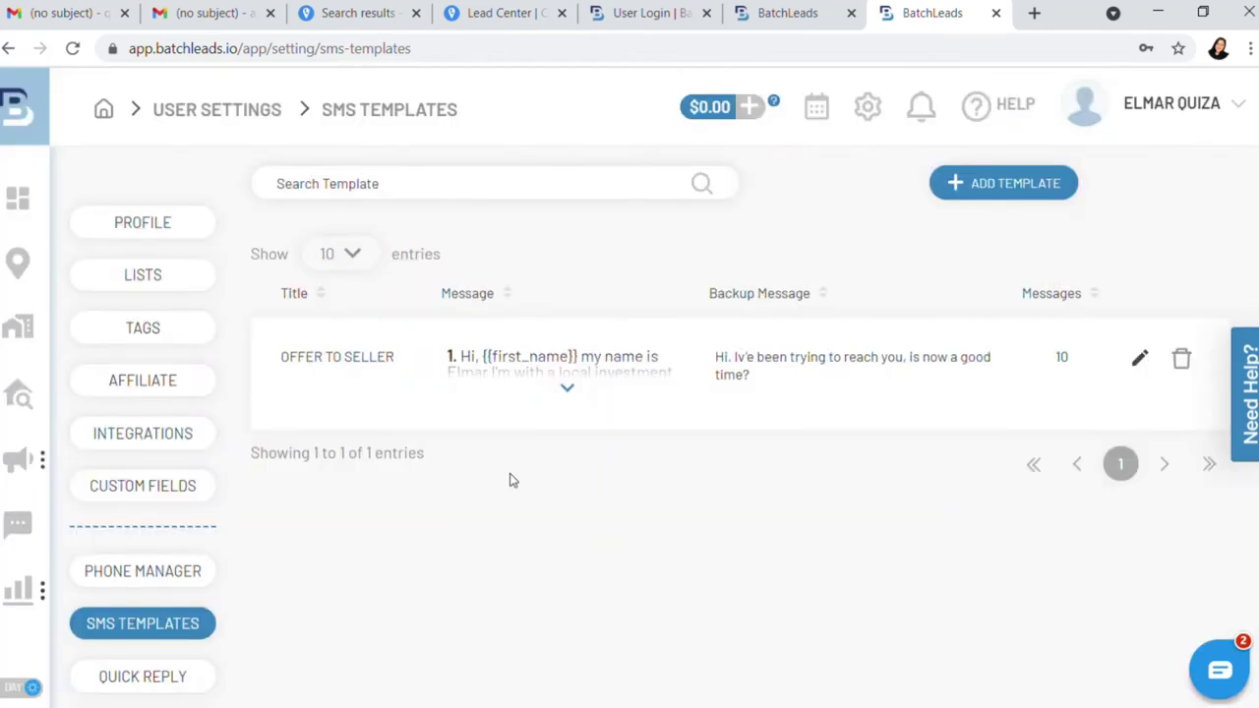
left_click(567, 387)
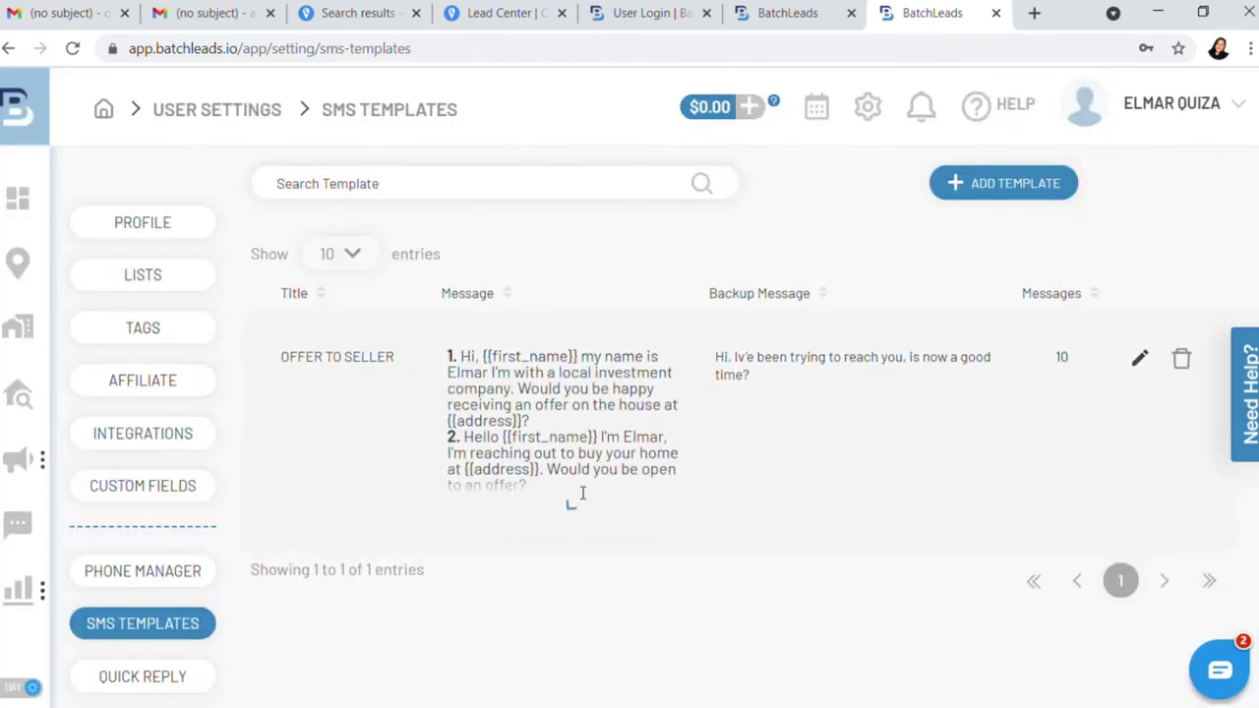
scroll(503, 499, "down", 5)
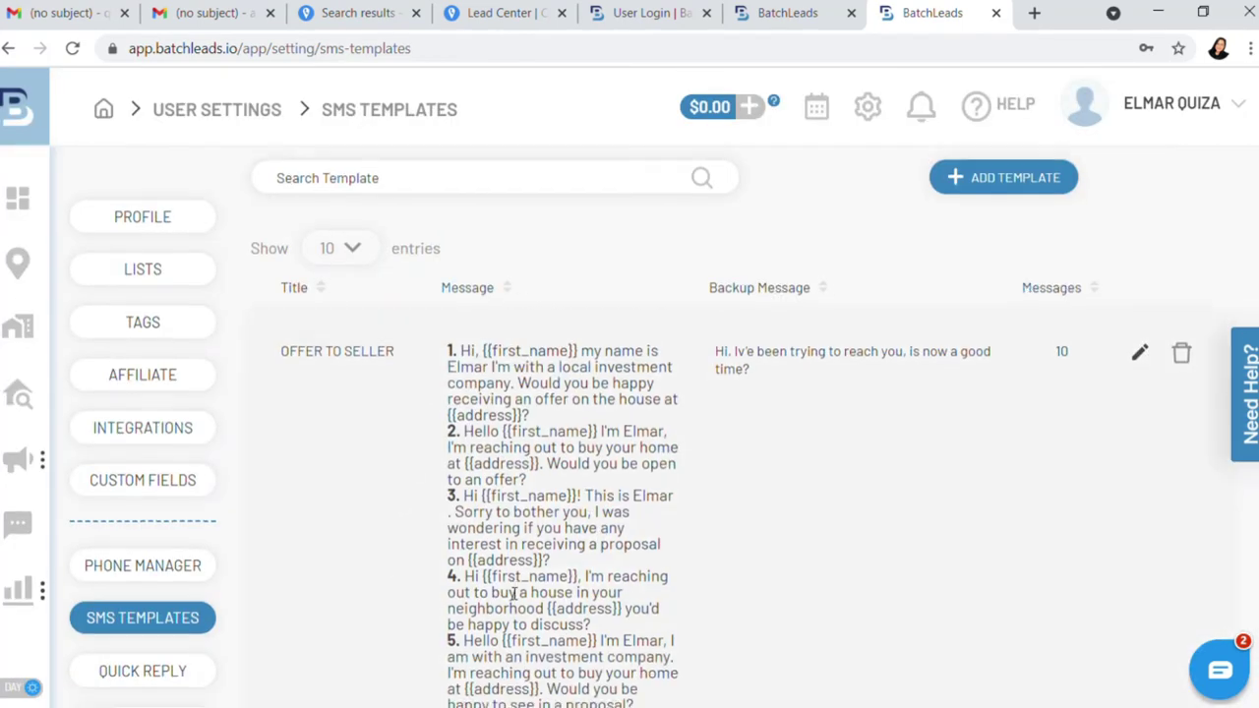
scroll(615, 512, "up", 5)
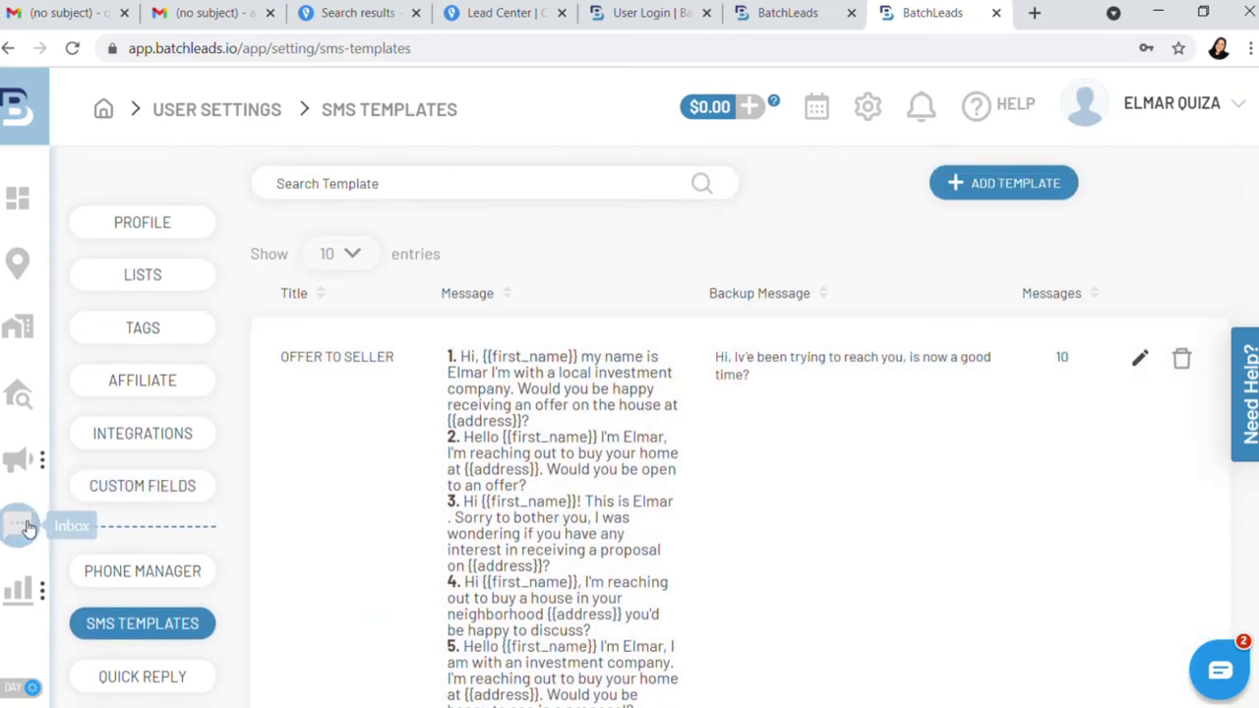
Step: Open the inbox and go through the message status filters Hot lead, Warm lead, Not interested, Follow up and Make offer
left_click(21, 528)
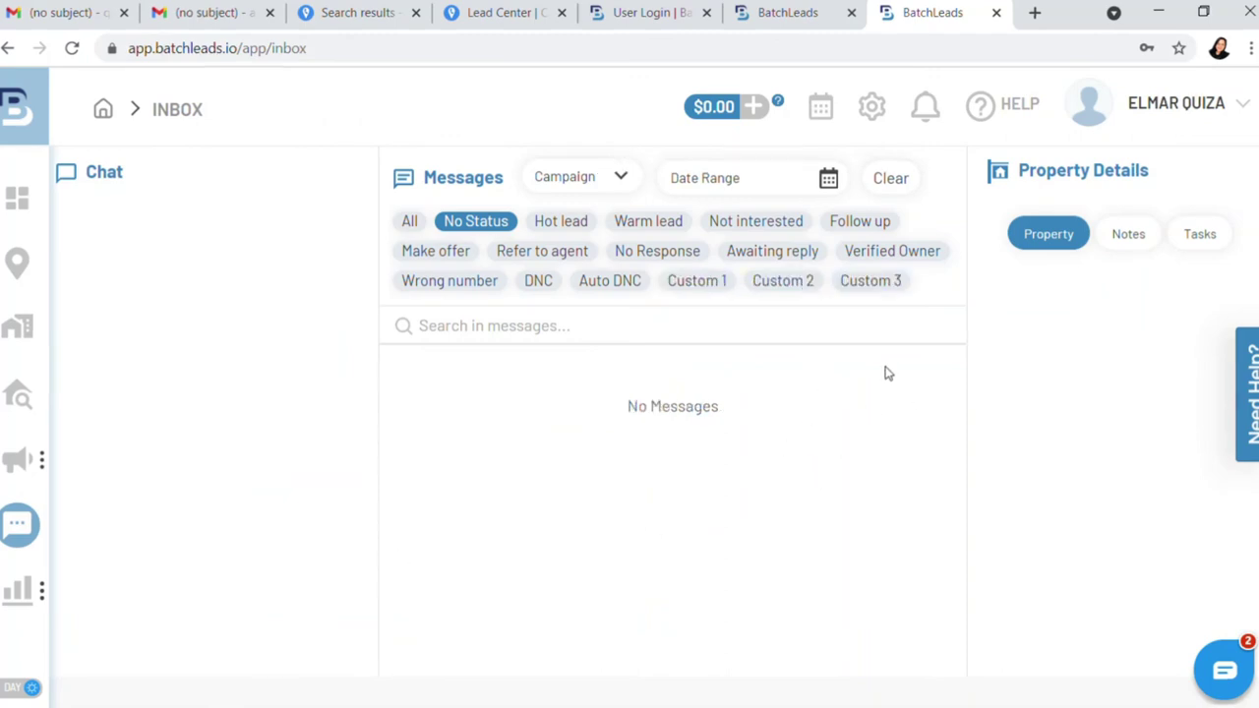
left_click(562, 233)
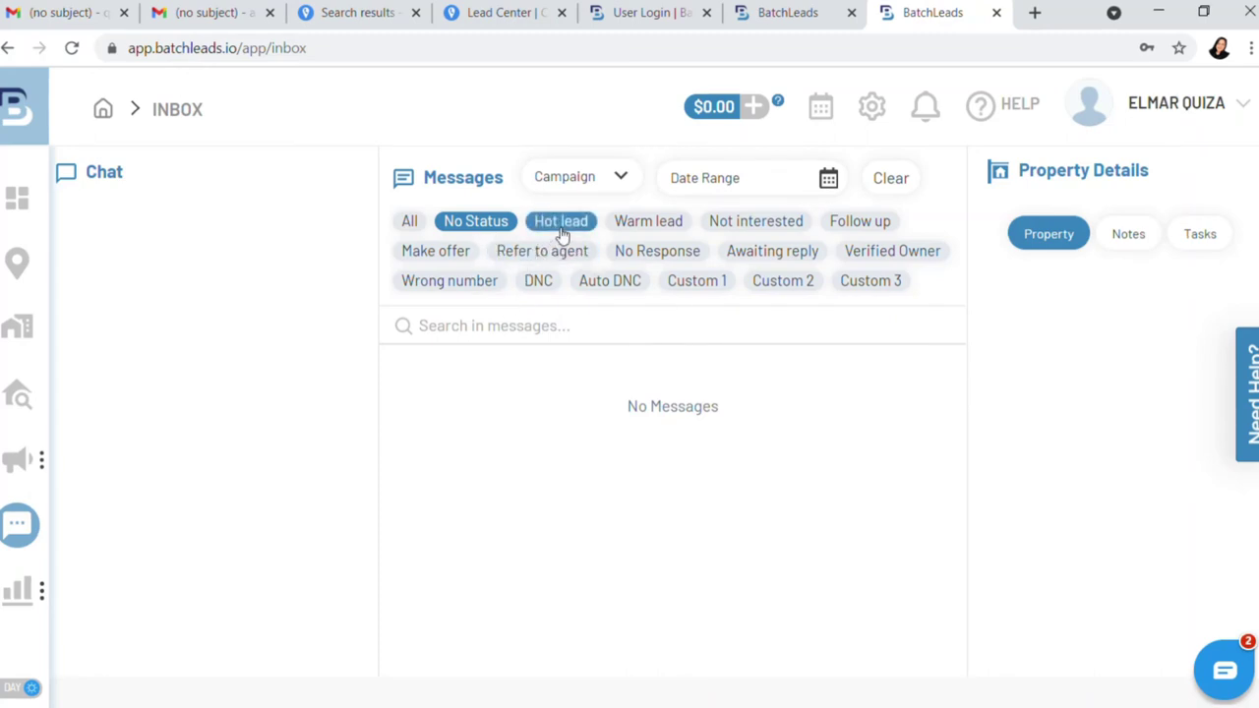
left_click(562, 232)
left_click(651, 228)
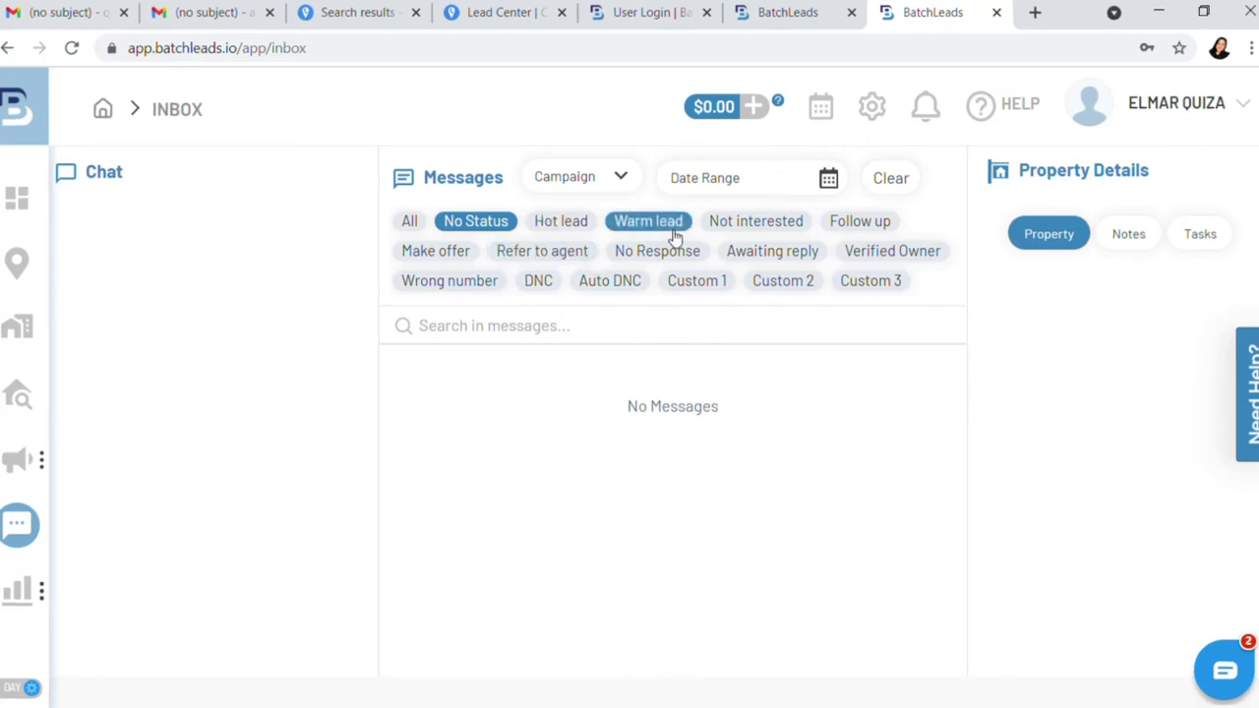
left_click(759, 233)
left_click(760, 233)
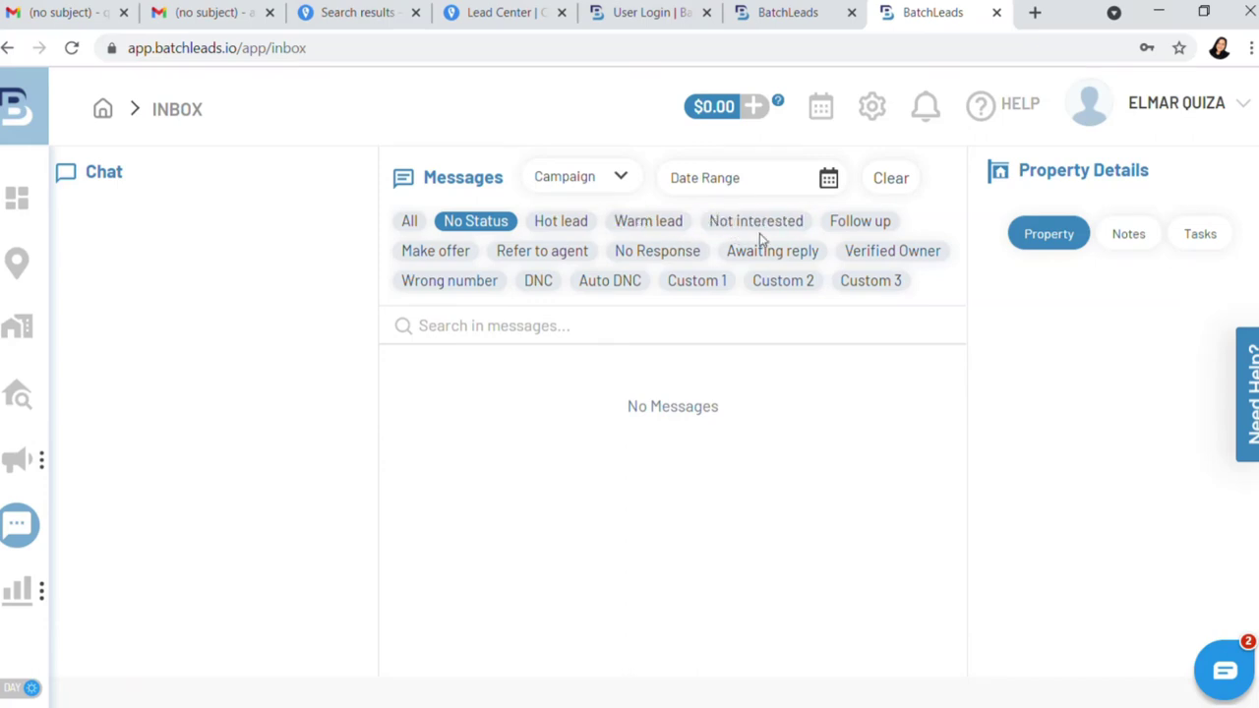
left_click(895, 237)
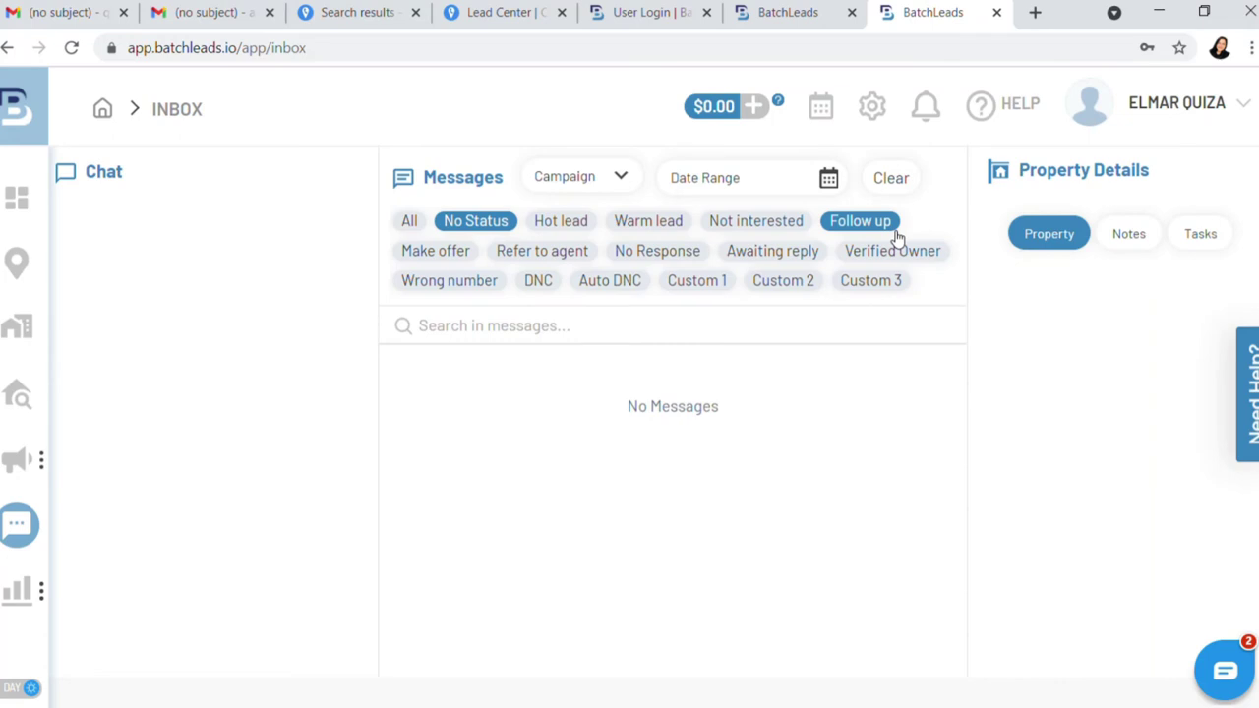
left_click(895, 237)
left_click(429, 256)
left_click(429, 257)
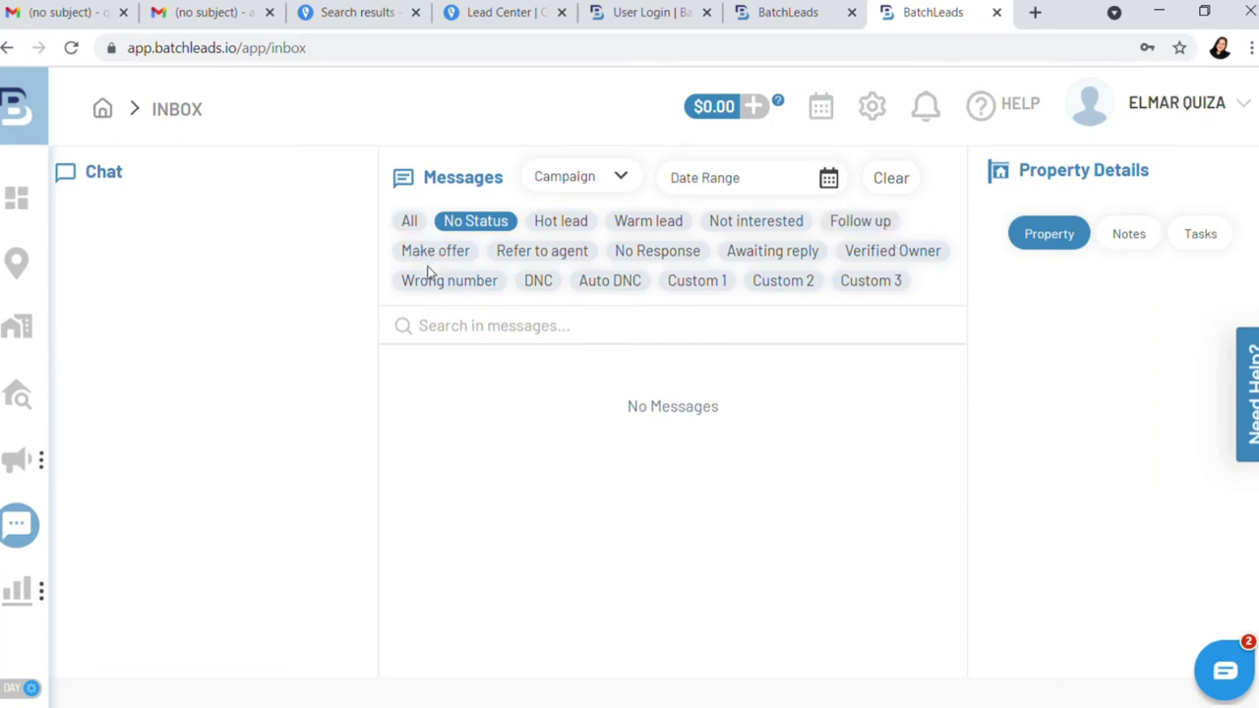
left_click(433, 257)
left_click(432, 265)
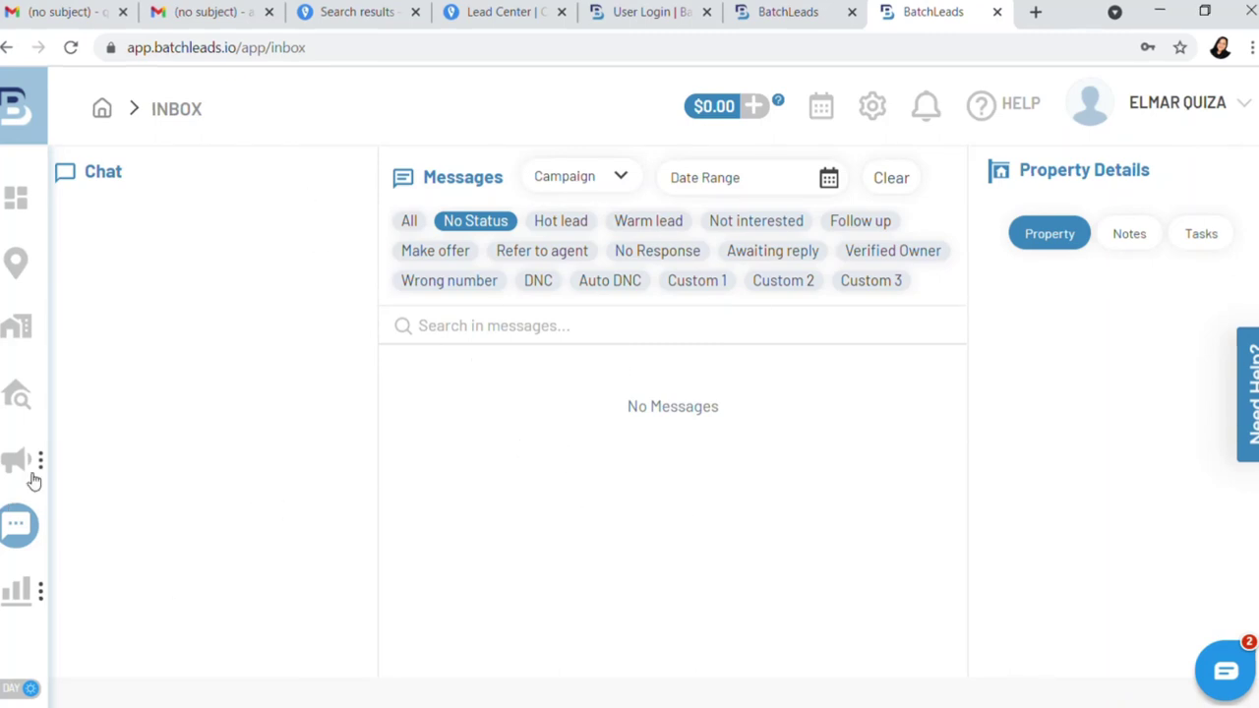
Step: Open the SMS campaigns and examine the figures of the ORANGE COUNTY SMS 5-21 campaign
mouse_move(18, 458)
left_click(86, 509)
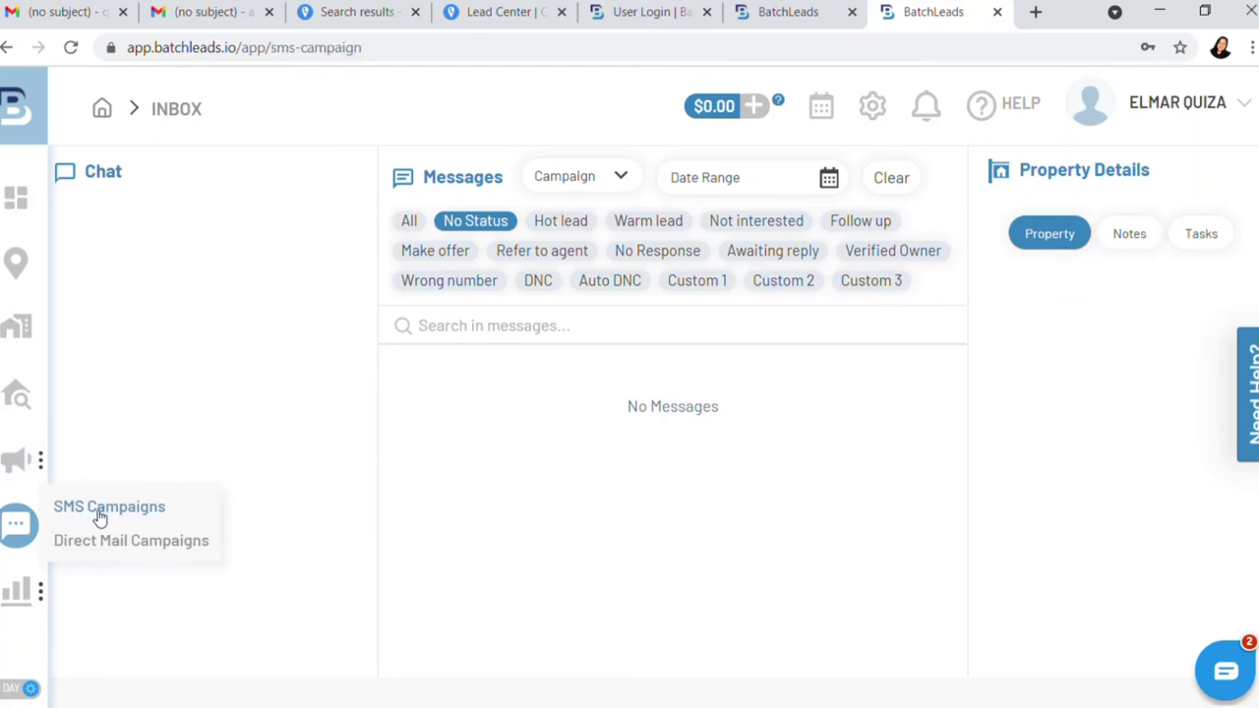
scroll(500, 611, "down", 2)
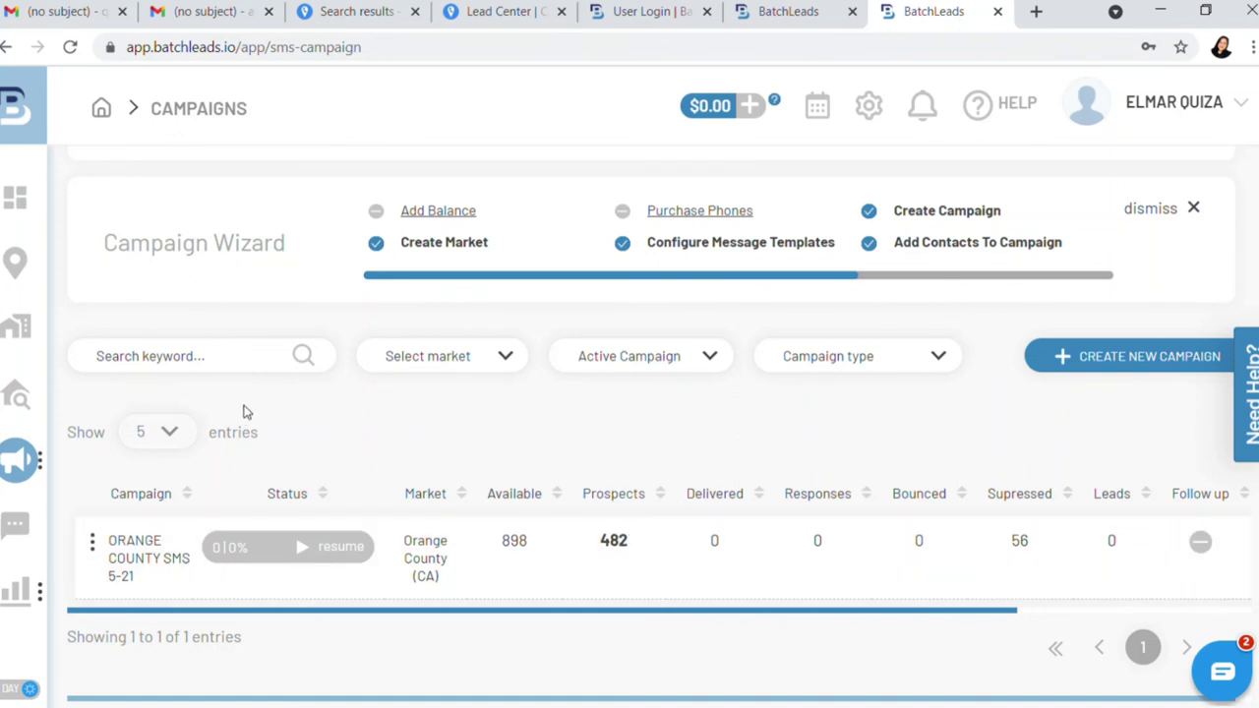
Step: Go back to the inbox and look through the Notes, Tasks and Property views of the property details
left_click(14, 525)
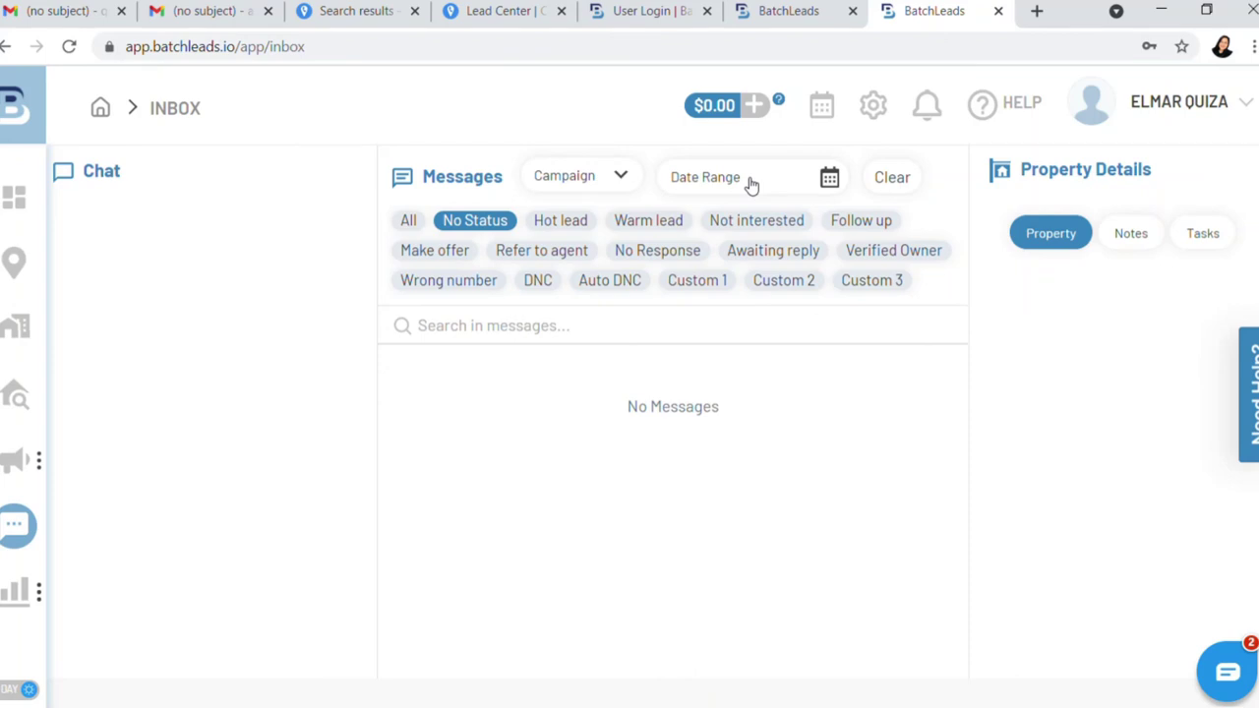
left_click(1141, 244)
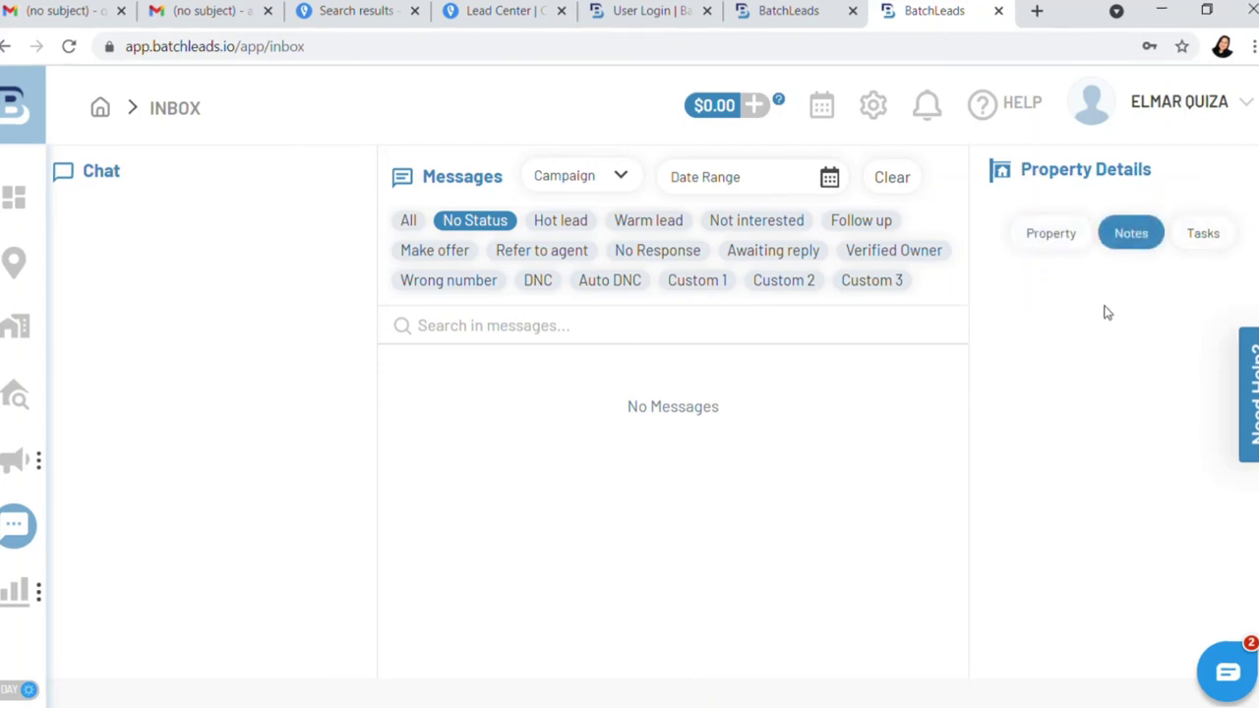
left_click(1224, 236)
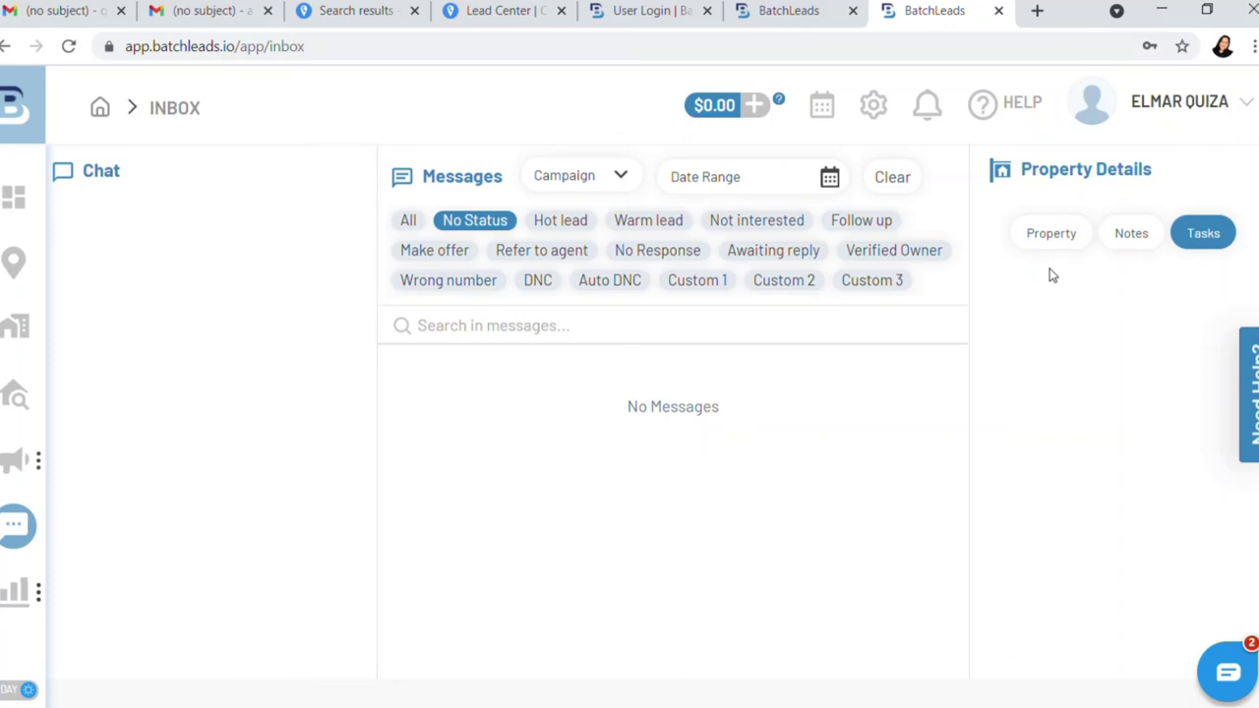
left_click(1141, 241)
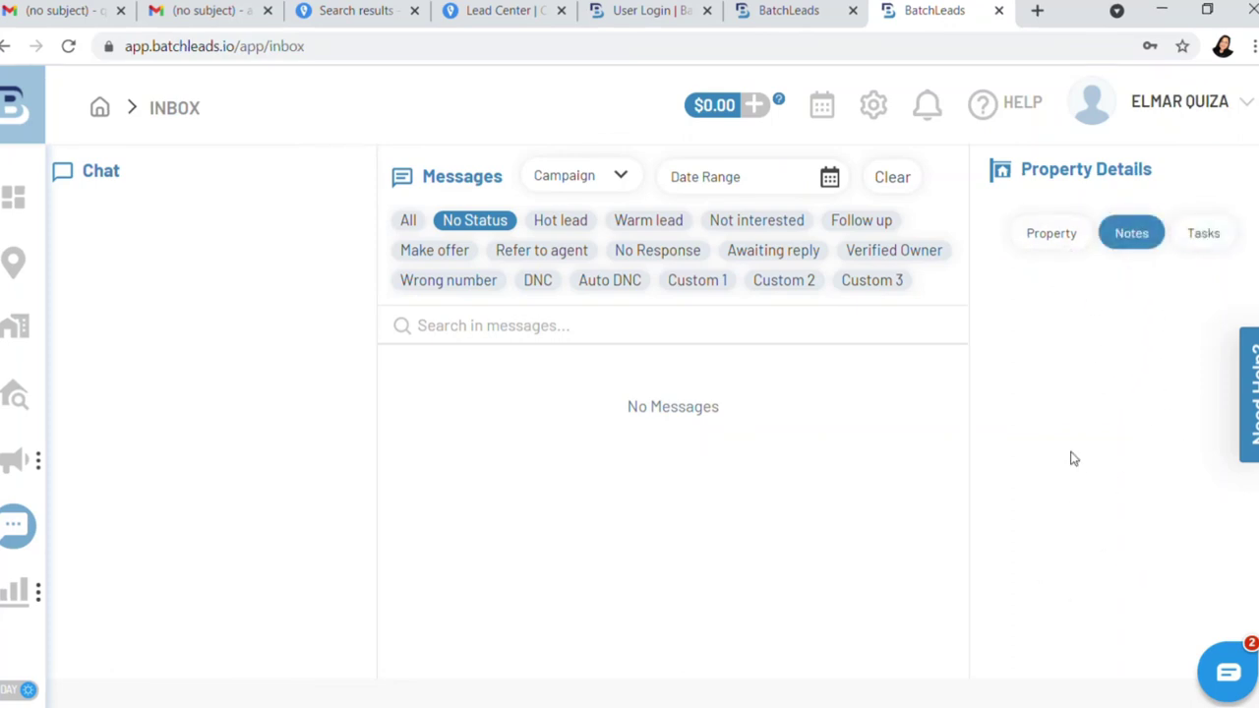
left_click(1054, 242)
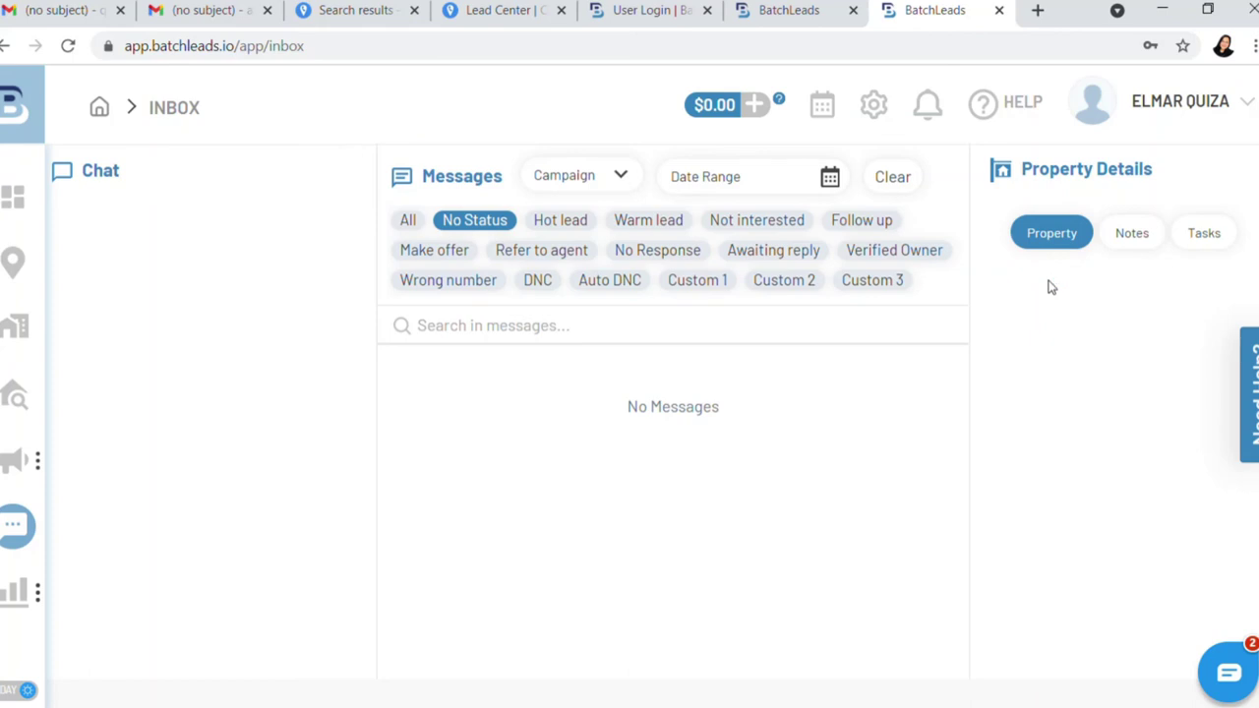
left_click(1032, 245)
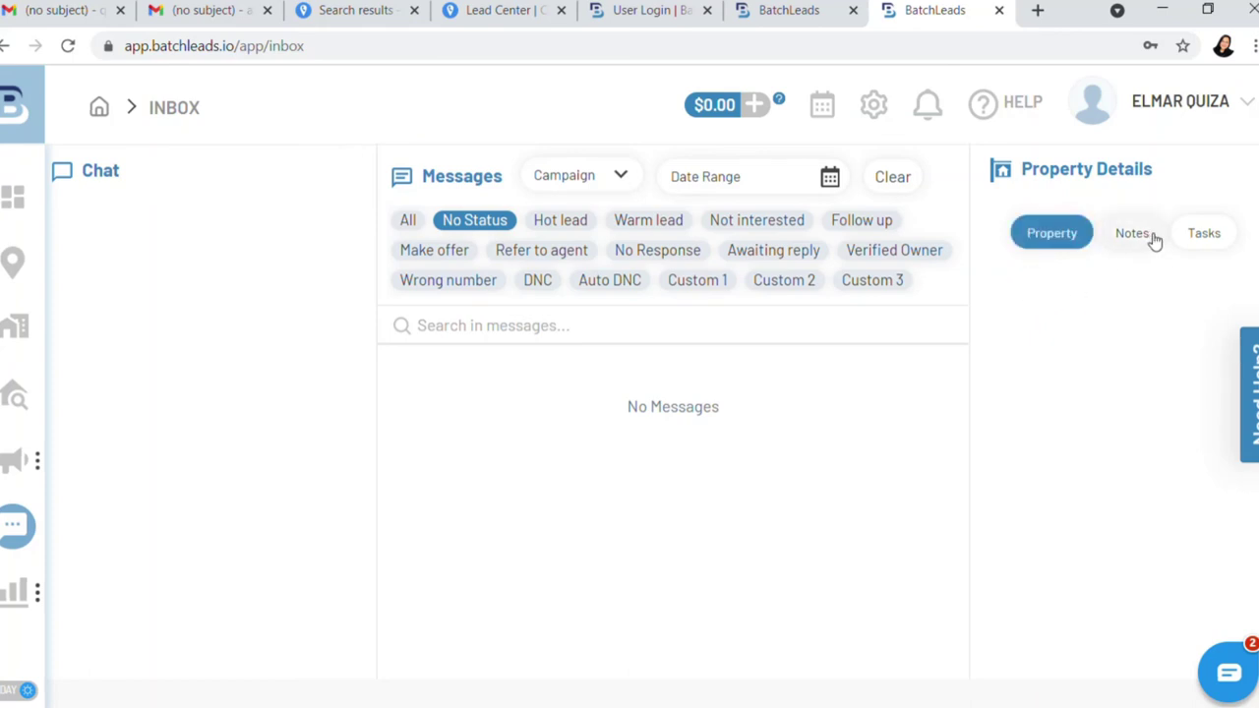